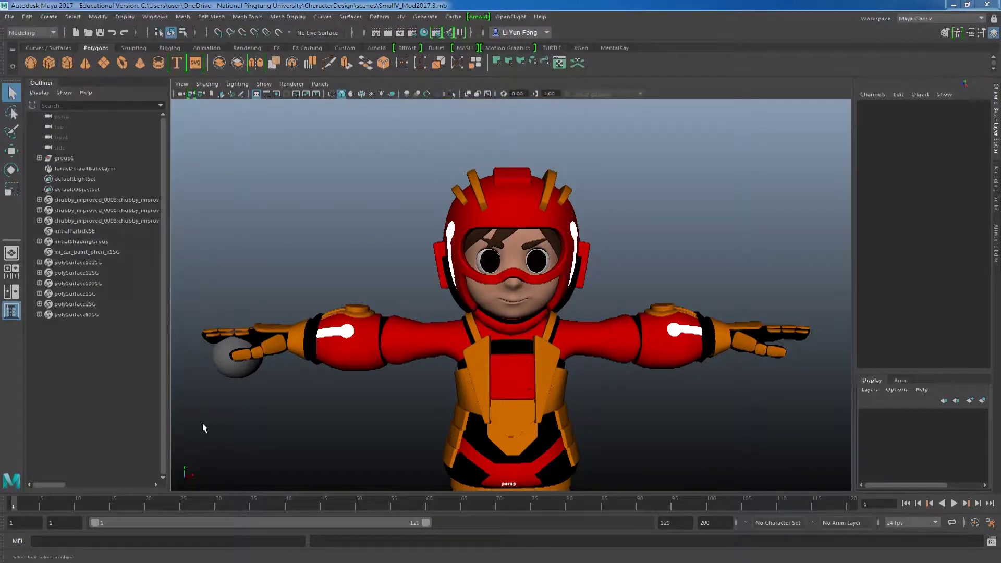
# Try selecting the helmet, glove and torso, then marquee-select the entire character and open Hypershade
pyautogui.click(489, 220)
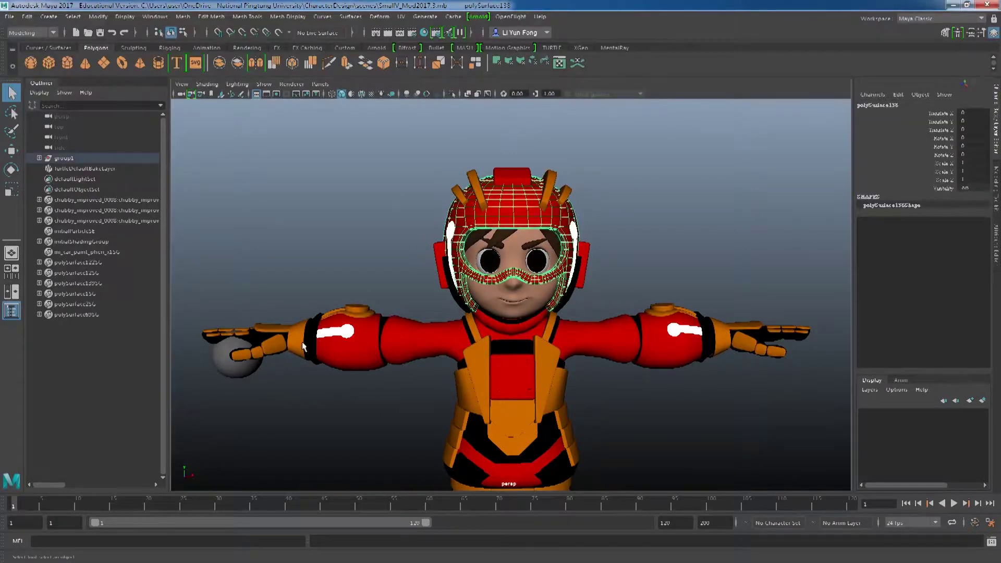
pyautogui.click(312, 344)
pyautogui.click(368, 363)
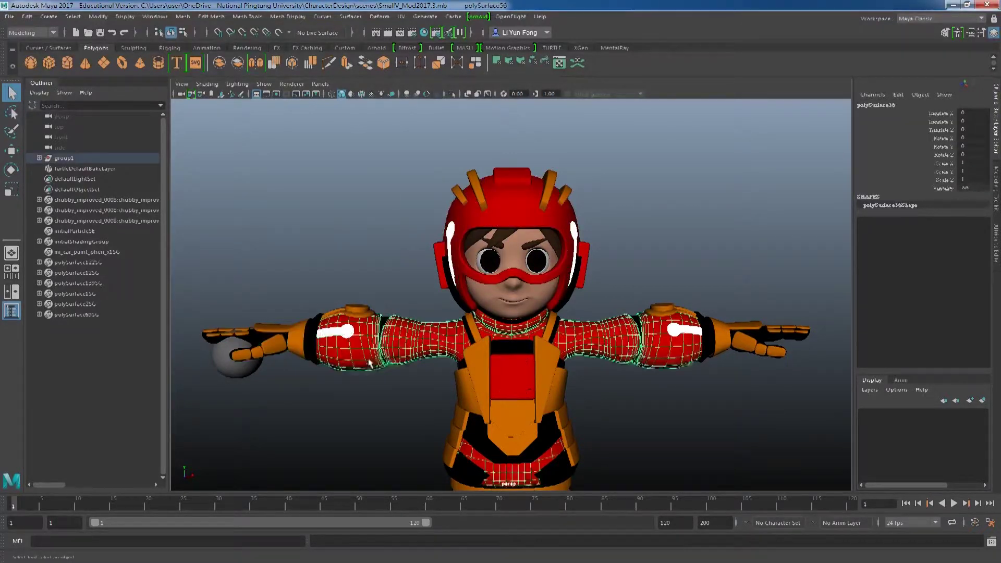
pyautogui.click(678, 239)
pyautogui.scroll(-5, 567, 280)
pyautogui.scroll(-2, 567, 280)
pyautogui.moveTo(402, 190); pyautogui.dragTo(571, 432)
pyautogui.click(424, 33)
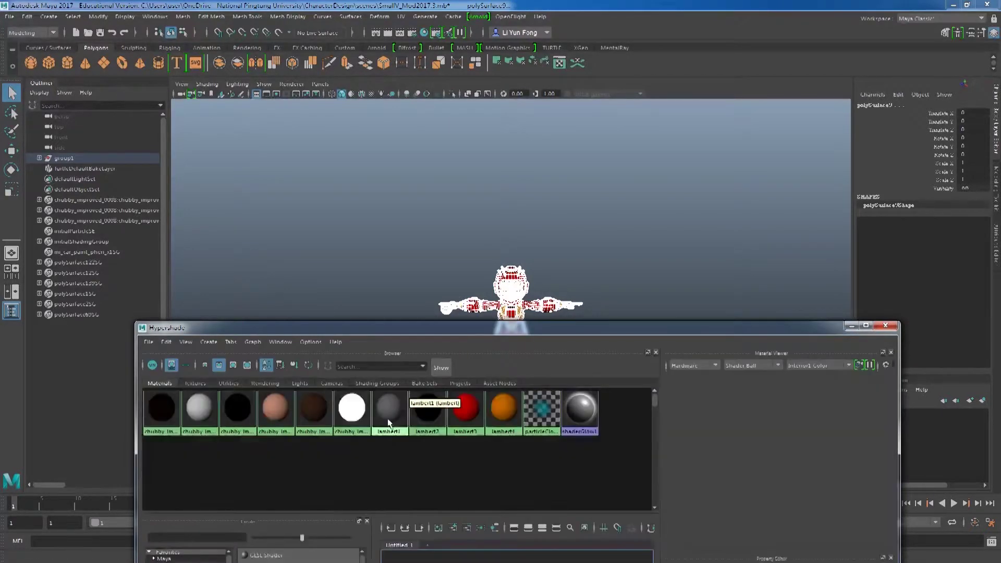
# Assign lambert1 to the selected character, deselect it, minimize Hypershade and orbit to a three-quarter view
pyautogui.moveTo(391, 412); pyautogui.dragTo(395, 345, button='right')
pyautogui.click(634, 209)
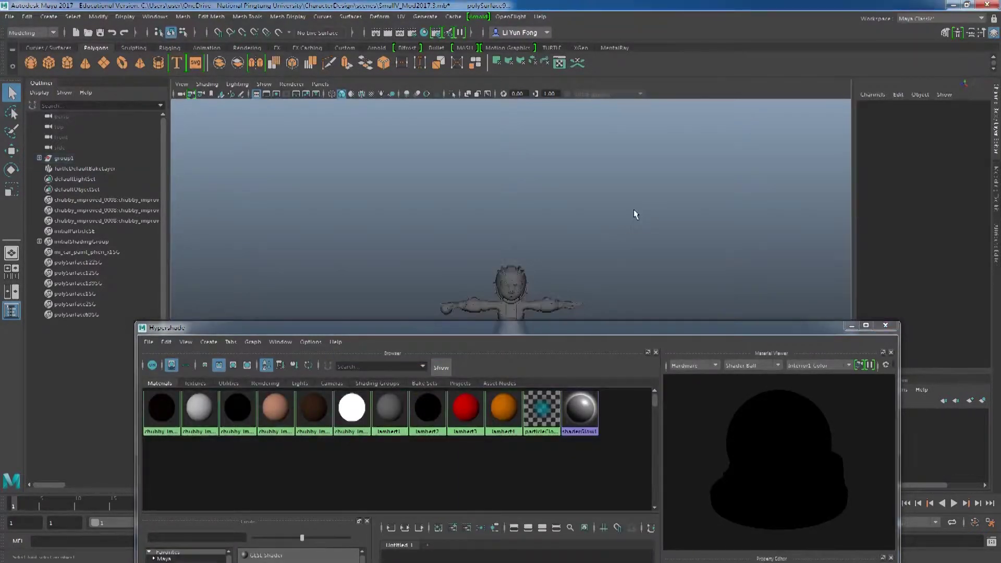
pyautogui.scroll(3, 591, 283)
pyautogui.scroll(5, 591, 284)
pyautogui.click(851, 326)
pyautogui.scroll(-5, 764, 342)
pyautogui.moveTo(765, 342)
pyautogui.keyDown('alt'); pyautogui.mouseDown()
pyautogui.moveTo(641, 286)
pyautogui.moveTo(610, 362)
pyautogui.moveTo(711, 370)
pyautogui.moveTo(541, 357)
pyautogui.mouseUp(); pyautogui.keyUp('alt')
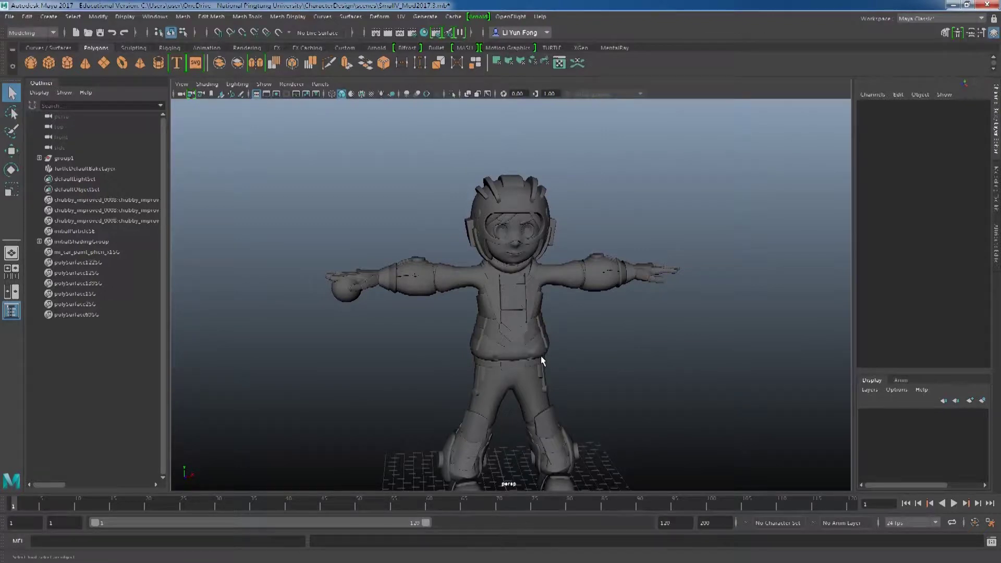
# Undo and clear the selection, tumble the camera back, then marquee-select the entire grey character
pyautogui.hotkey('ctrl', 'z')
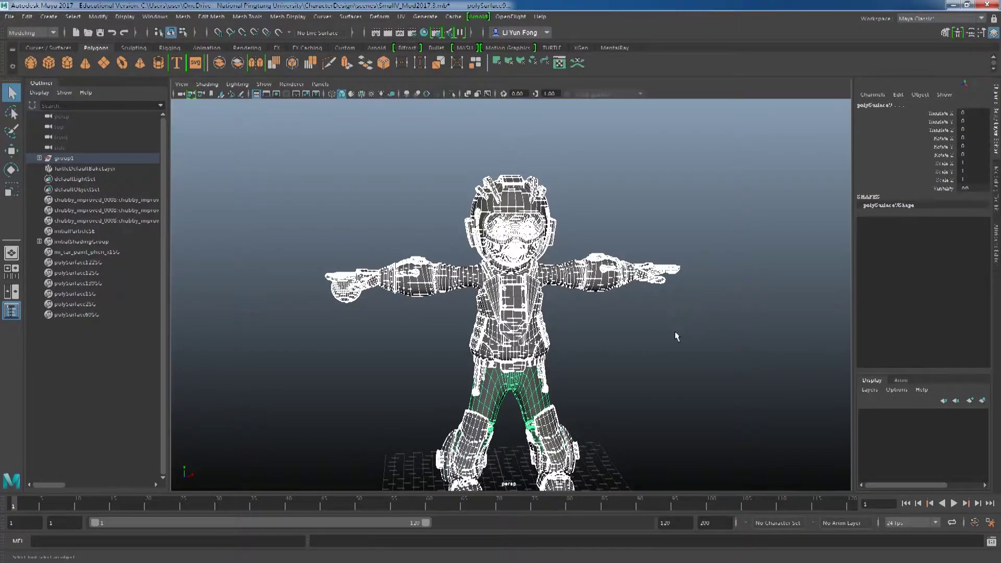
pyautogui.click(675, 333)
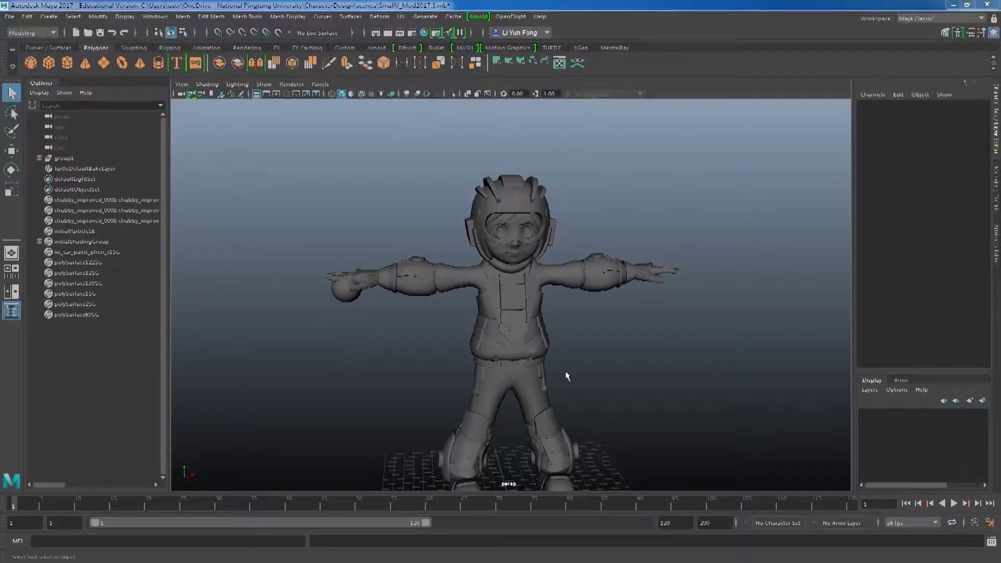
pyautogui.keyDown('alt'); pyautogui.moveTo(648, 404); pyautogui.dragTo(637, 340); pyautogui.keyUp('alt')
pyautogui.keyDown('alt'); pyautogui.moveTo(636, 339); pyautogui.dragTo(591, 339, button='right'); pyautogui.keyUp('alt')
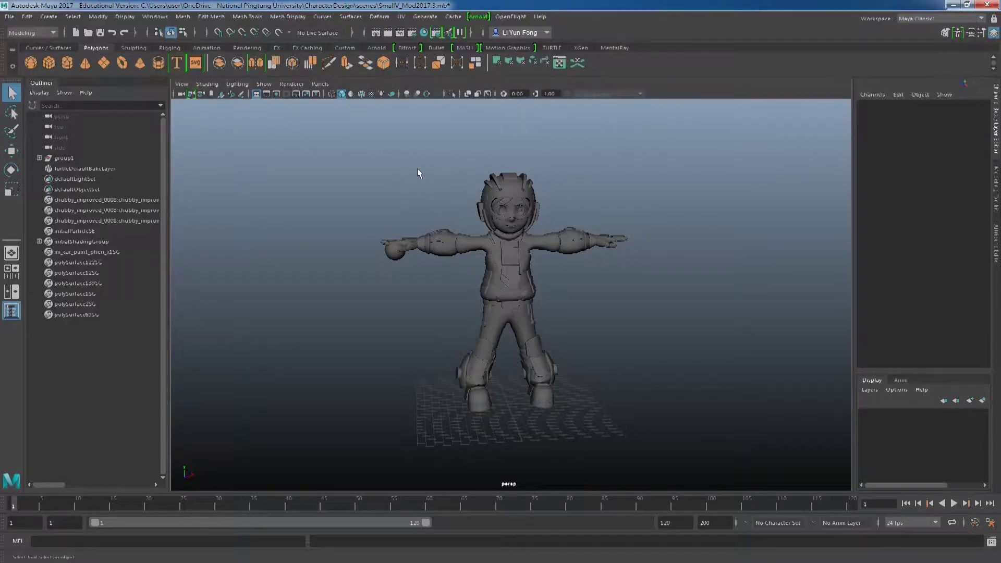
pyautogui.moveTo(314, 148); pyautogui.dragTo(655, 444)
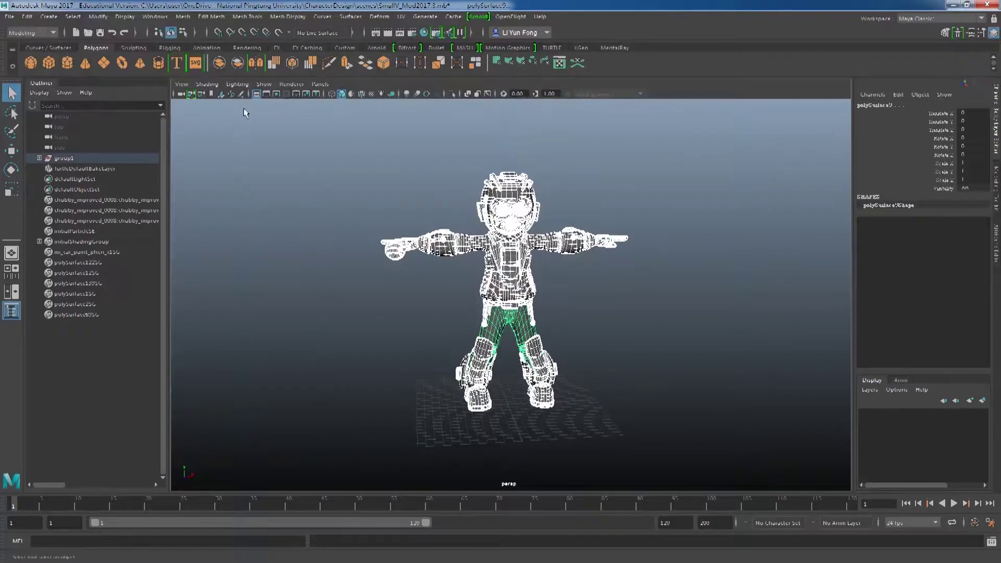
# Set the Export Selection file type to STL_ATF Export
pyautogui.click(11, 17)
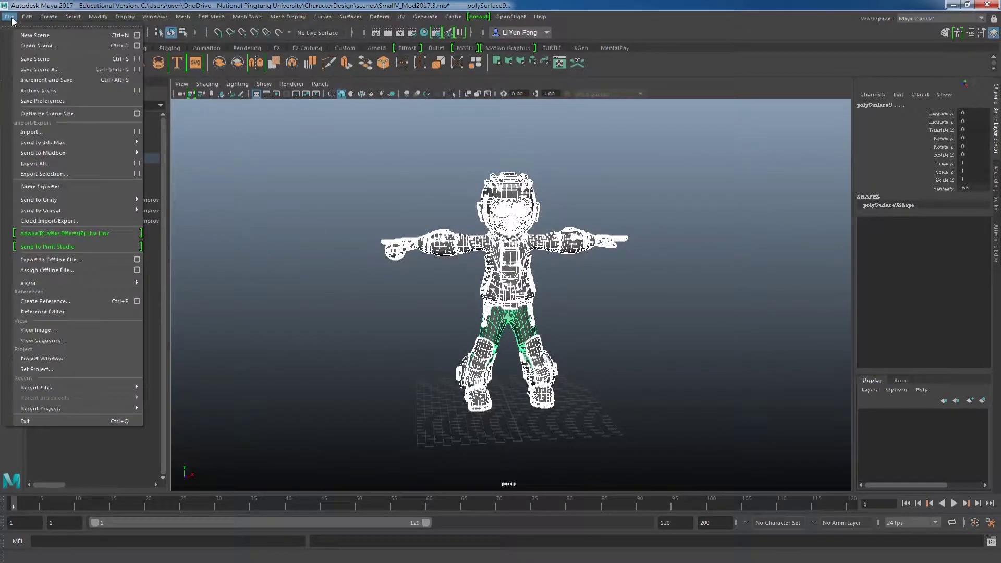
pyautogui.click(136, 175)
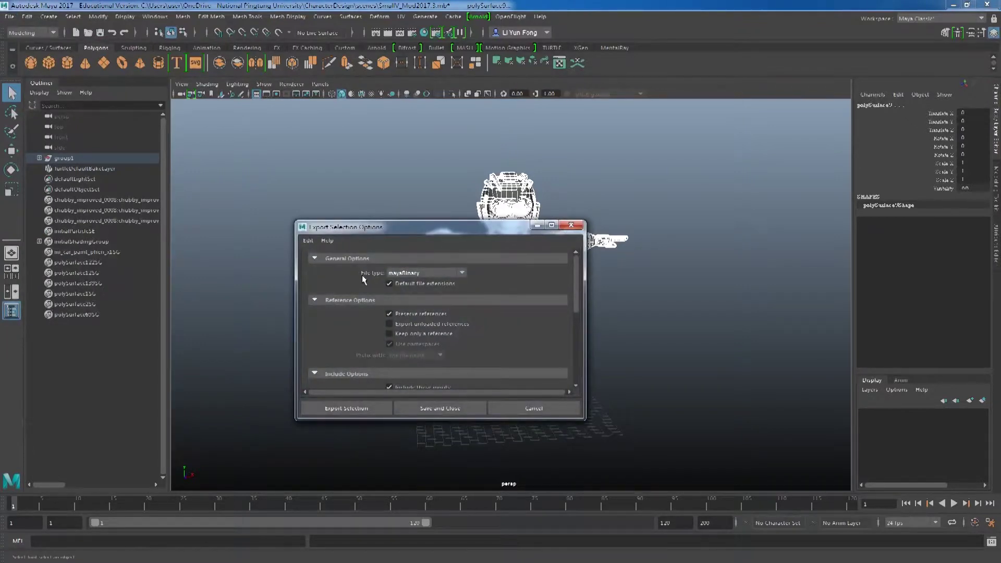
pyautogui.click(442, 273)
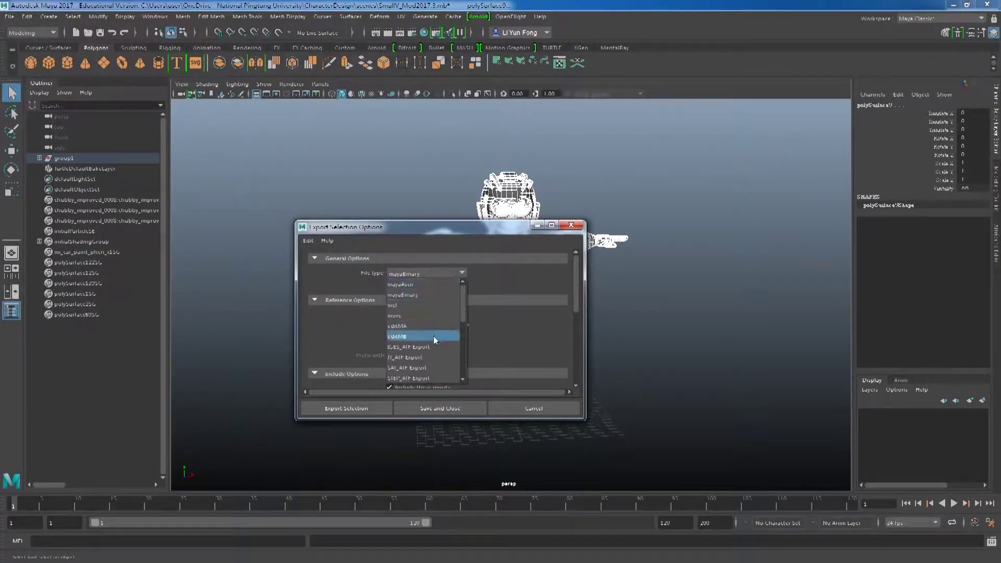
pyautogui.scroll(-1, 431, 336)
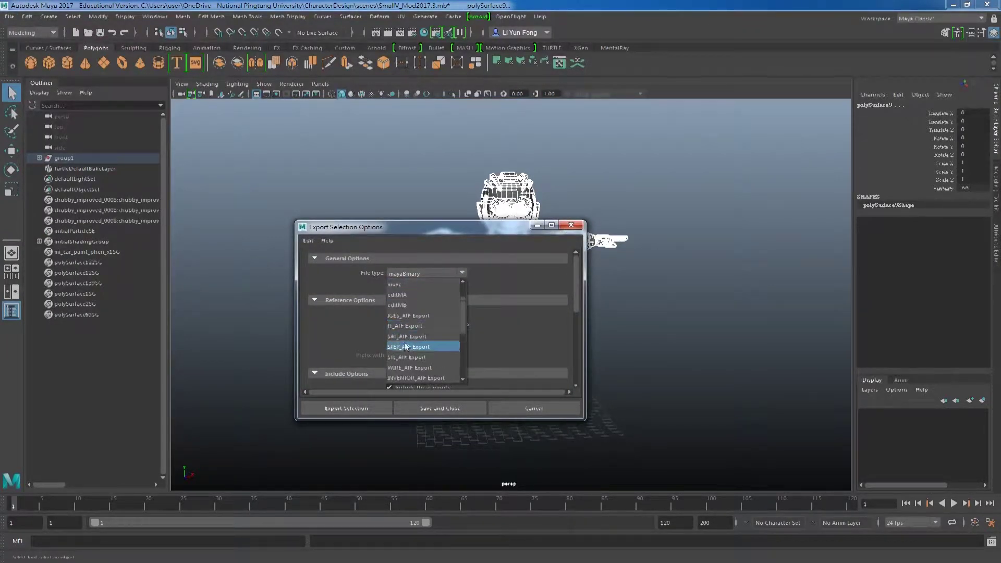
pyautogui.click(436, 355)
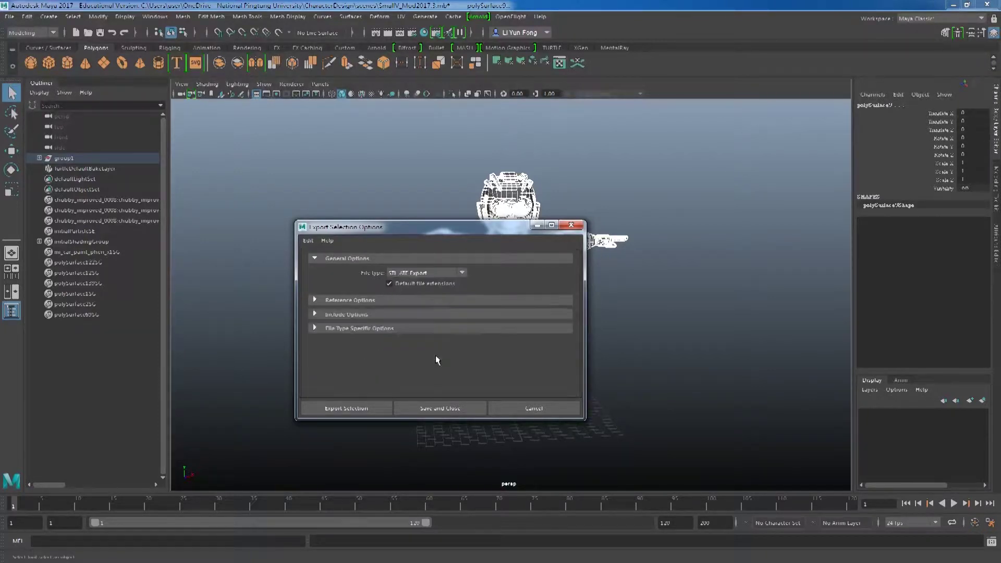
pyautogui.click(358, 409)
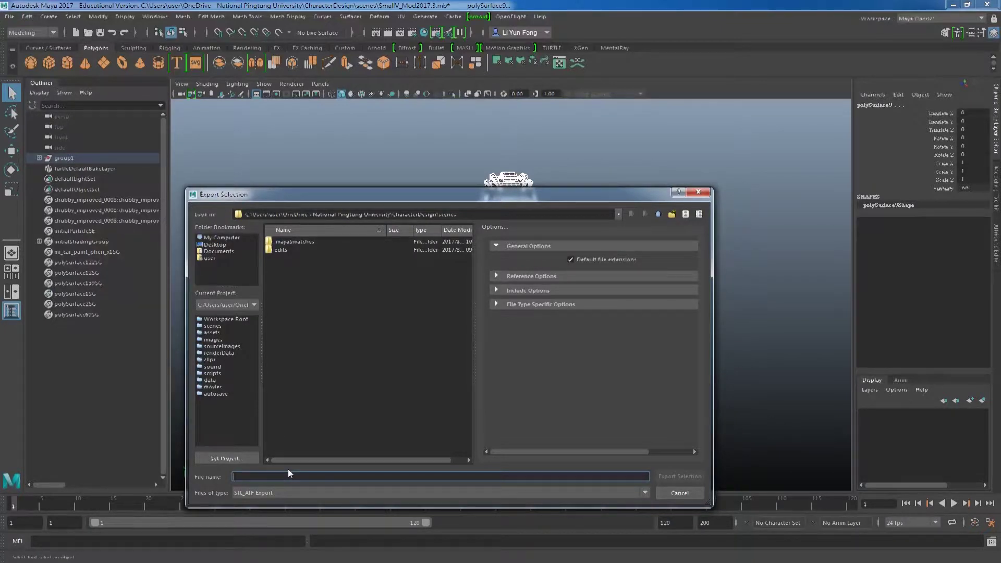
# Export the character as SmallV_STL and check the new file in the scenes folder
pyautogui.write('SmallV_St')
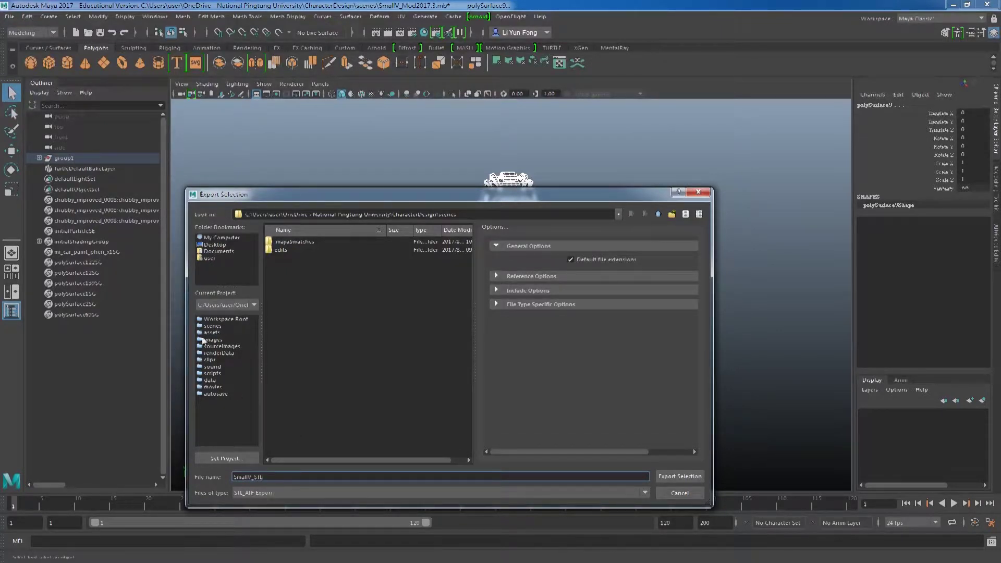
pyautogui.click(688, 475)
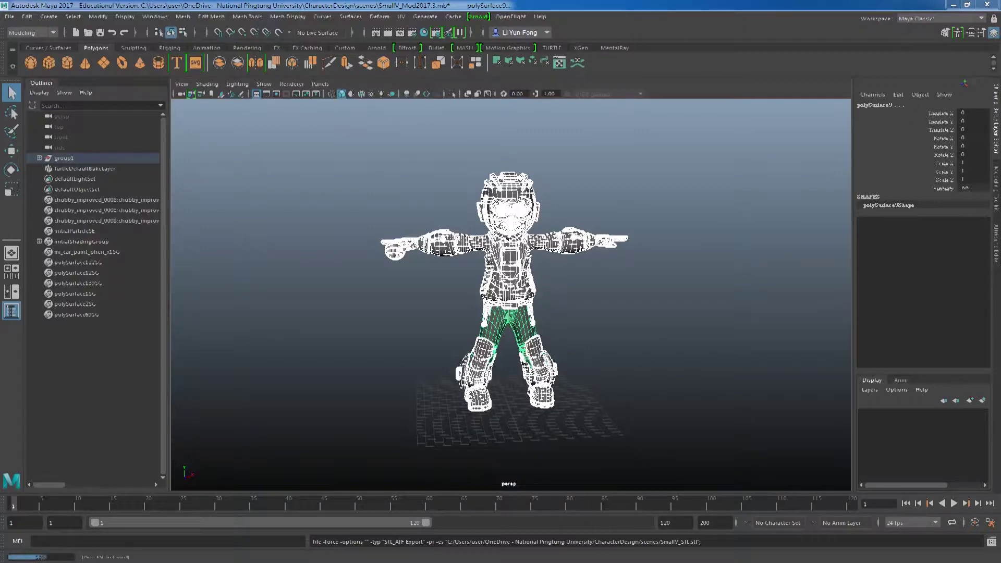
pyautogui.hotkey('alt', 'Tab')
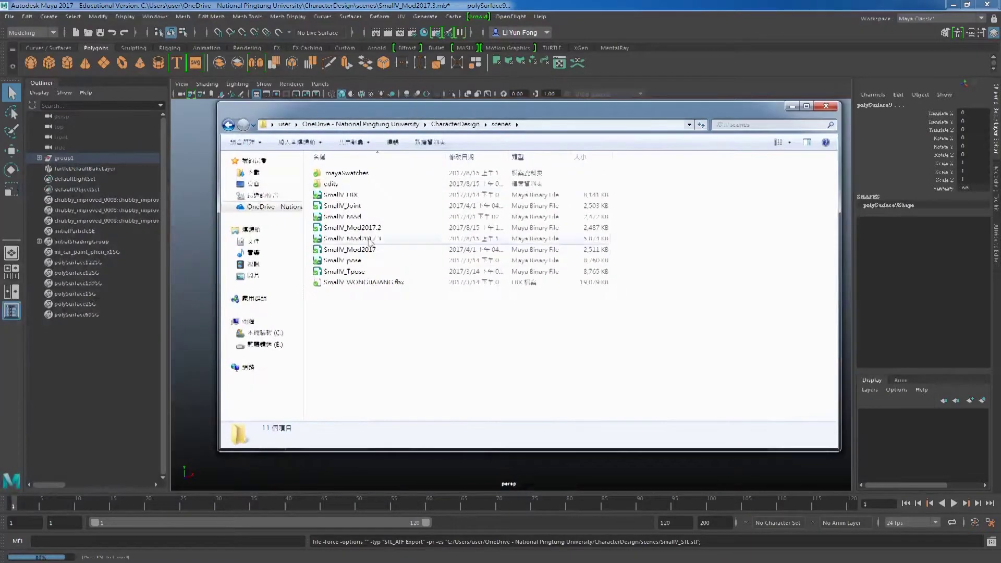
pyautogui.click(360, 282)
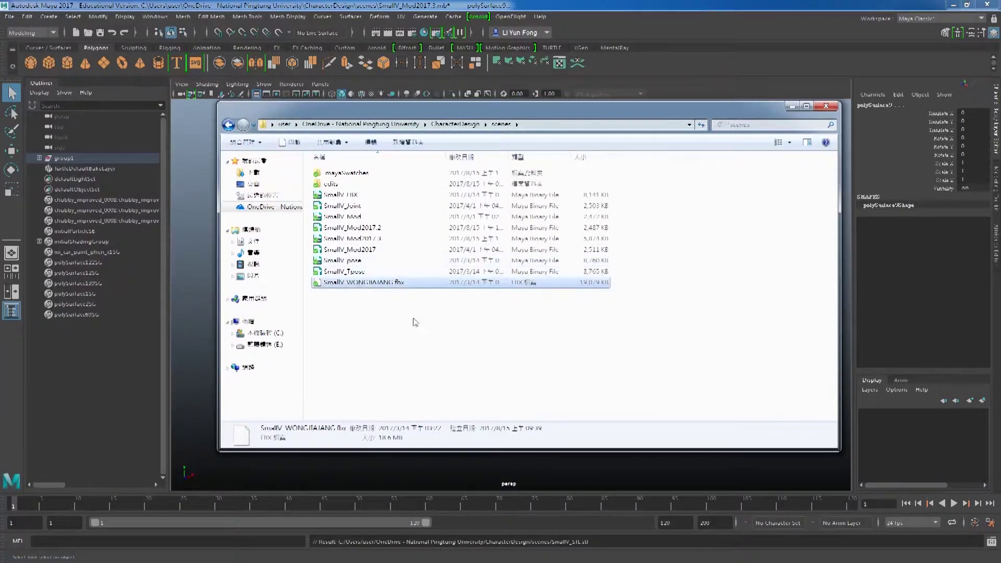
pyautogui.click(355, 274)
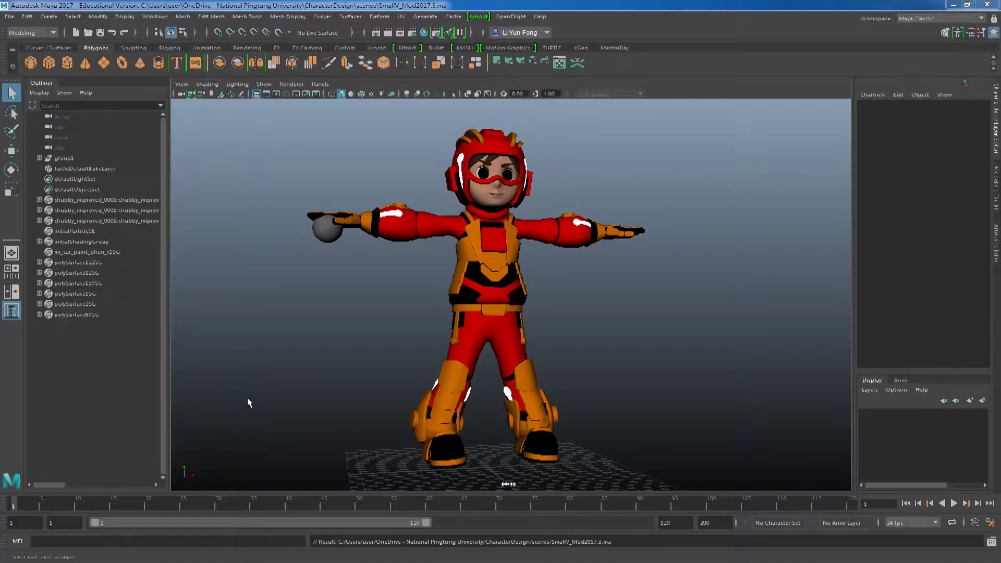
# Orbit to view the coloured character's back, then bring up Save Scene As
pyautogui.moveTo(247, 397)
pyautogui.keyDown('alt'); pyautogui.mouseDown()
pyautogui.moveTo(756, 279)
pyautogui.moveTo(433, 277)
pyautogui.moveTo(677, 265)
pyautogui.moveTo(475, 264)
pyautogui.mouseUp(); pyautogui.keyUp('alt')
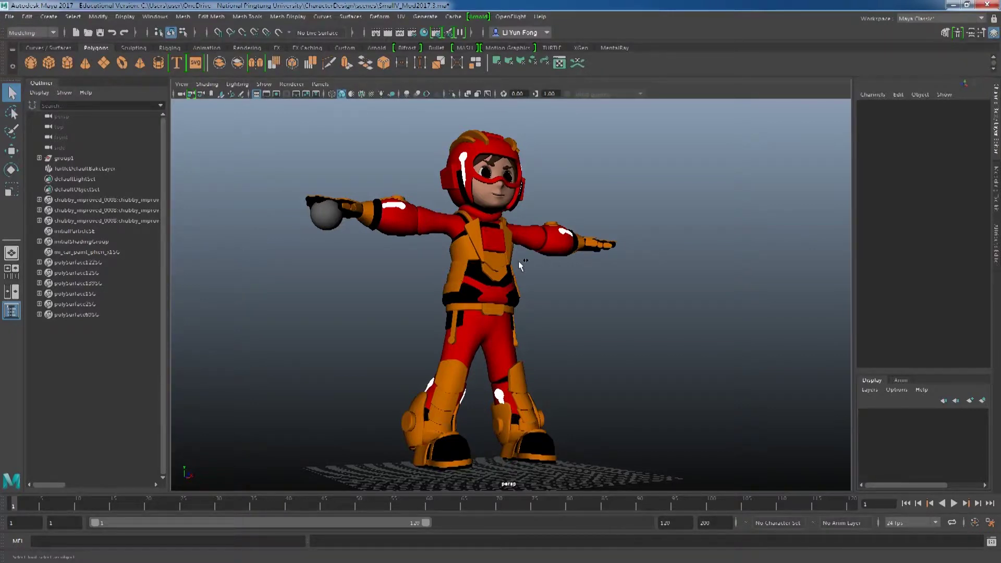
pyautogui.hotkey('ctrl', 'shift', 's')
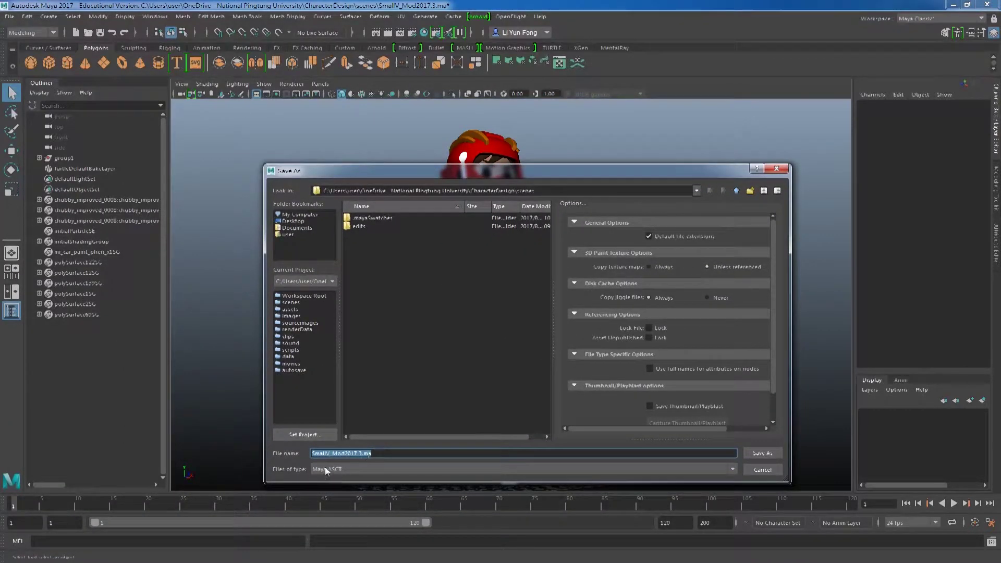
# Set Files of type to Maya ASCII and save the scene as SmallV_Mod2017.3.ma
pyautogui.click(315, 472)
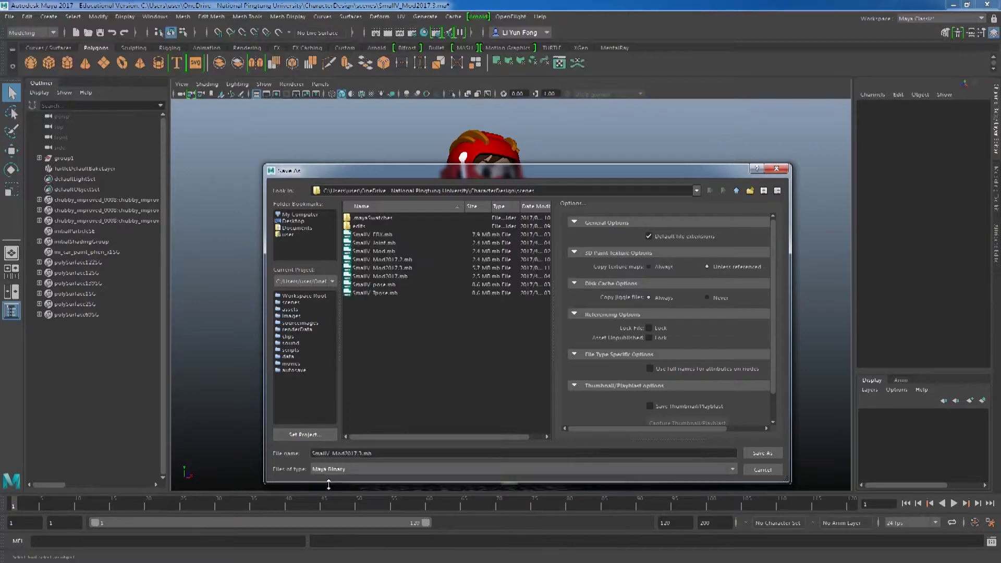
pyautogui.click(336, 471)
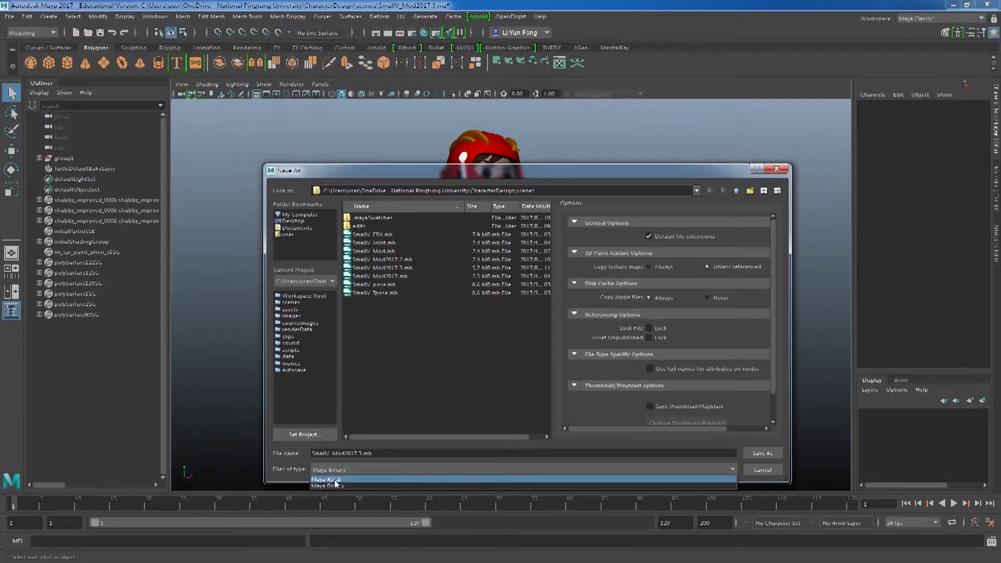
pyautogui.click(329, 479)
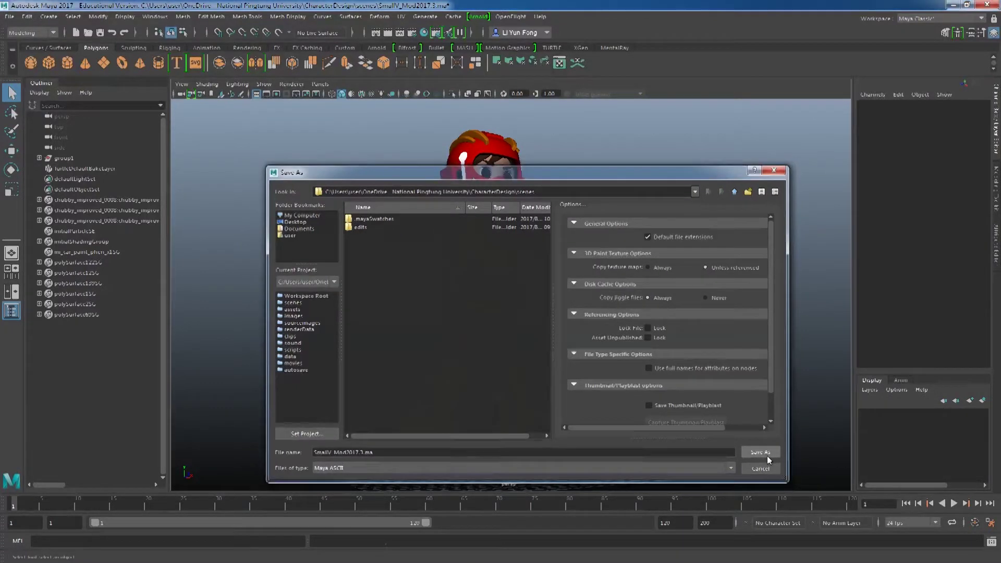
pyautogui.click(768, 456)
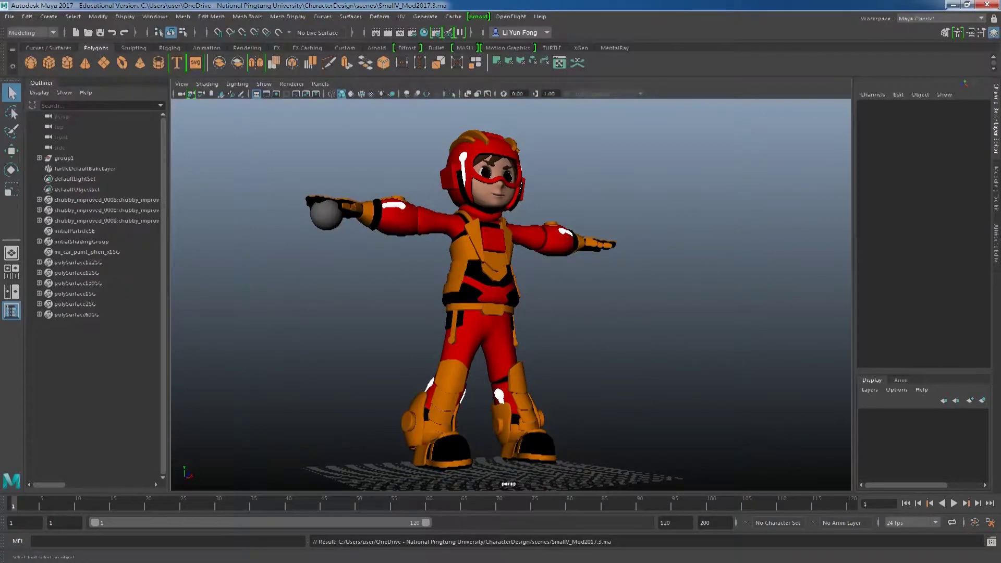
# Open SmallV_Mod2017.3.ma from the scenes folder with Notepad via Open With
pyautogui.hotkey('alt', 'Tab')
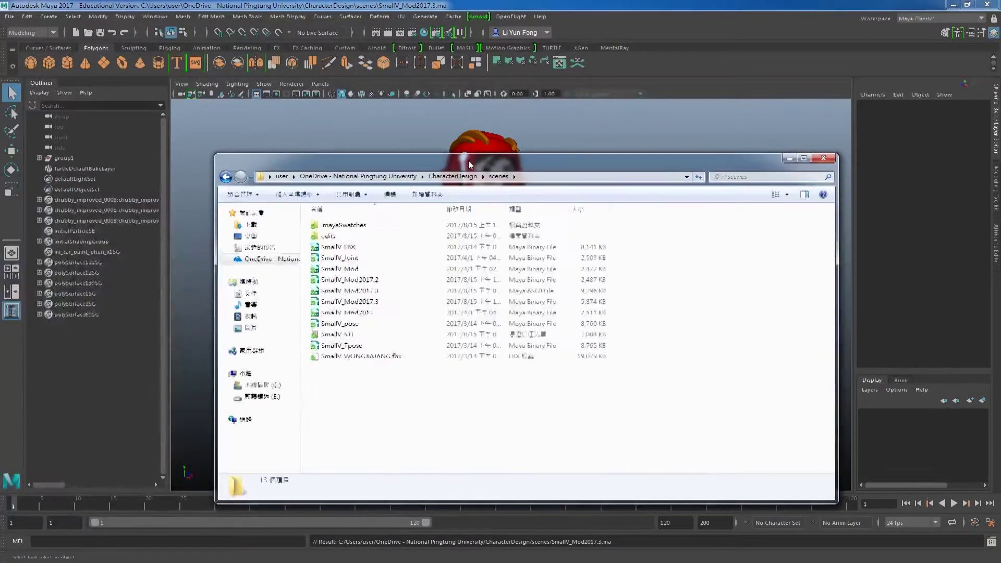
pyautogui.click(567, 292)
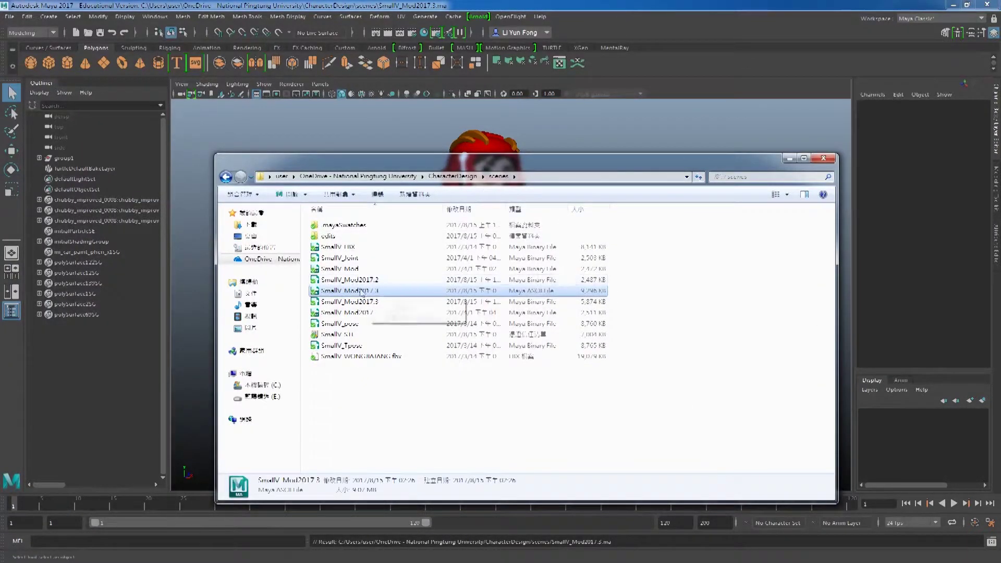
pyautogui.rightClick(433, 296)
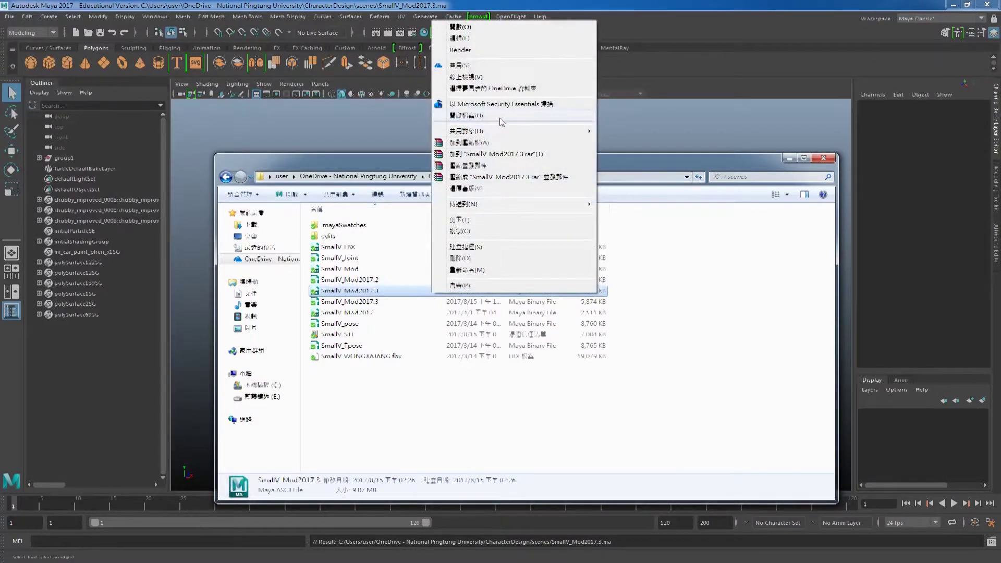
pyautogui.click(559, 152)
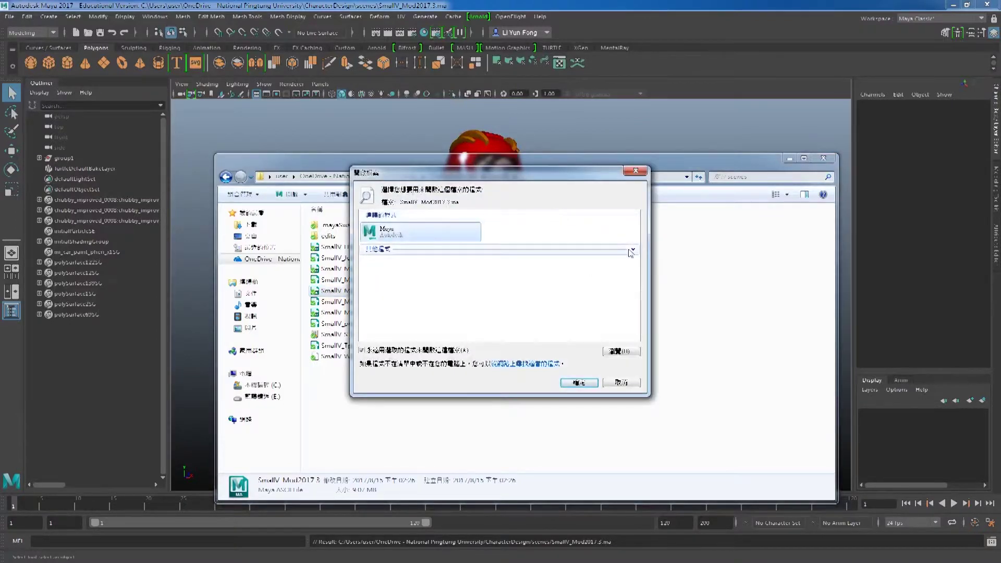
pyautogui.click(632, 251)
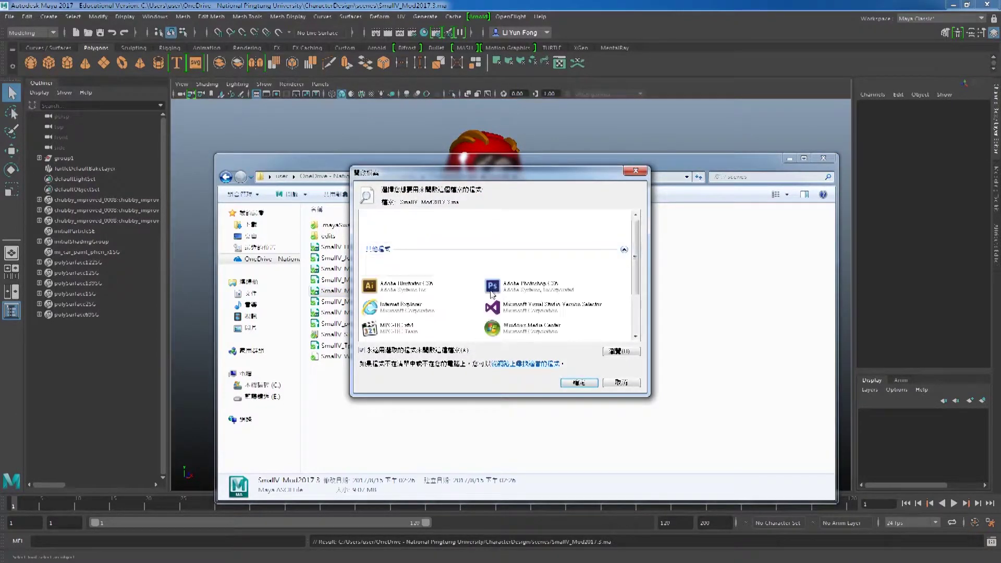
pyautogui.scroll(-2, 446, 323)
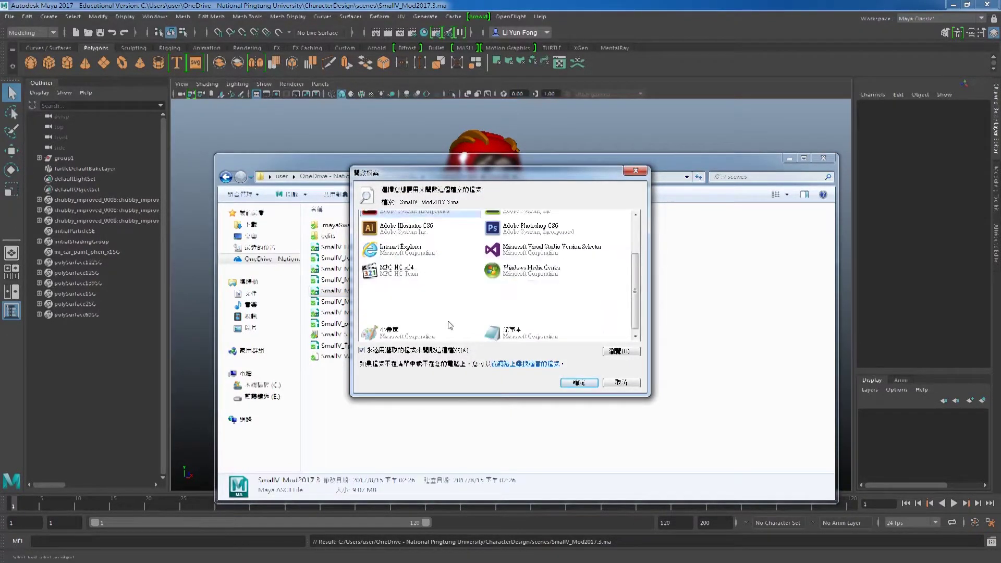
pyautogui.click(529, 335)
pyautogui.click(582, 386)
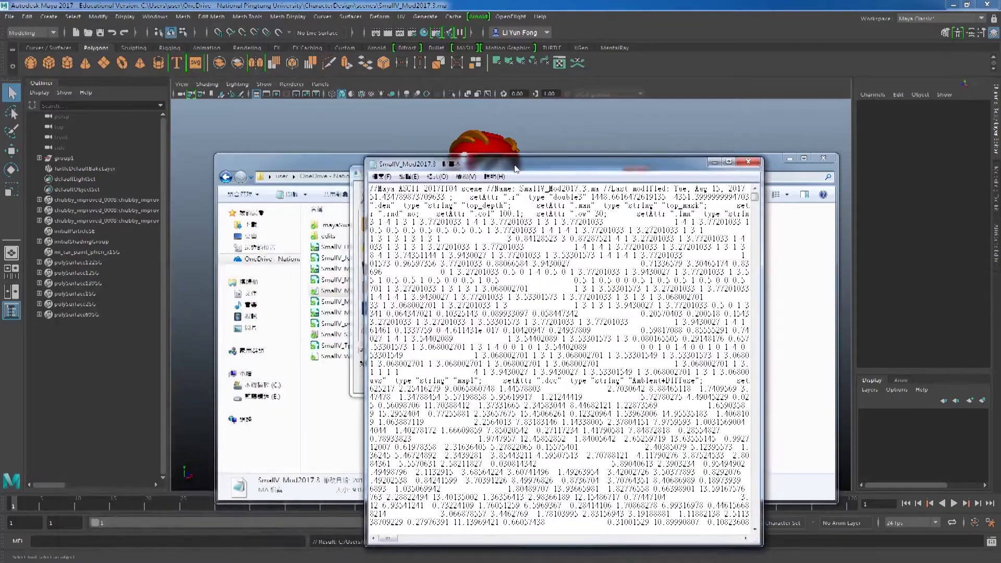
# Scroll through the scene text, then change line 1's version 2017ff04 to 2015ff04
pyautogui.scroll(-1, 537, 323)
pyautogui.scroll(-2, 537, 323)
pyautogui.scroll(-1, 537, 324)
pyautogui.scroll(4, 537, 323)
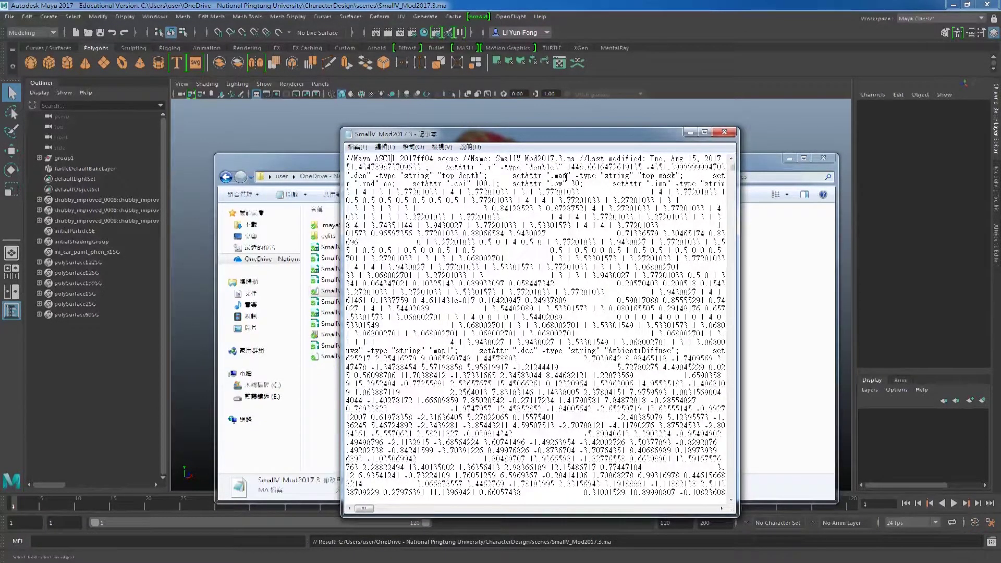
pyautogui.press('BackSpace')
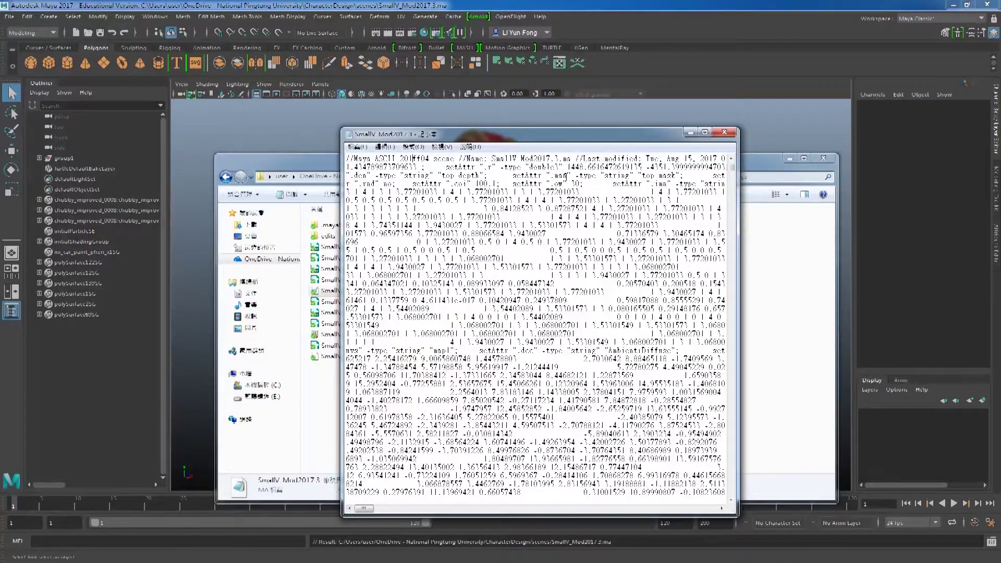
pyautogui.write('5')
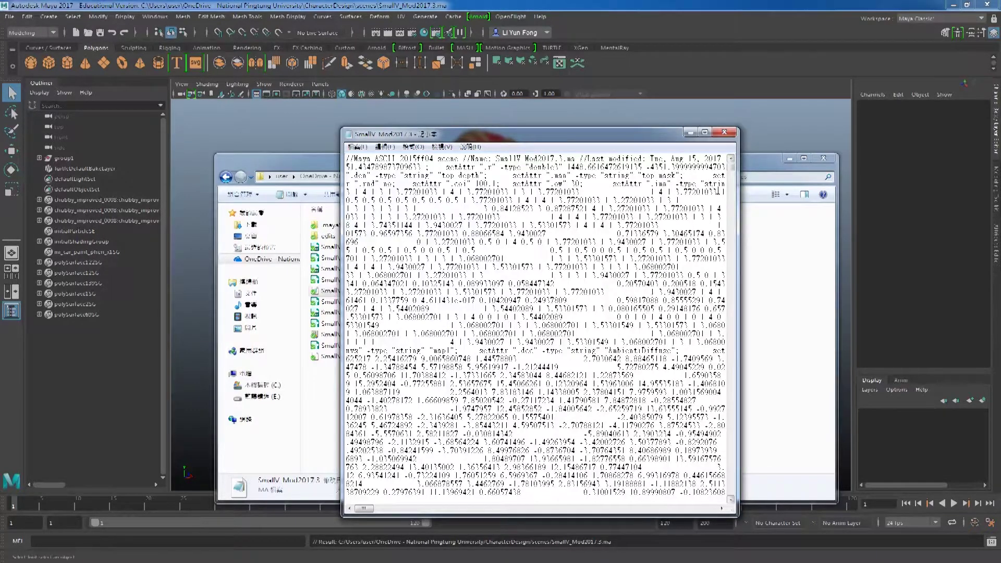
# Close Notepad, deselect the file in Explorer, and switch to the empty Maya 2015 scene
pyautogui.click(724, 133)
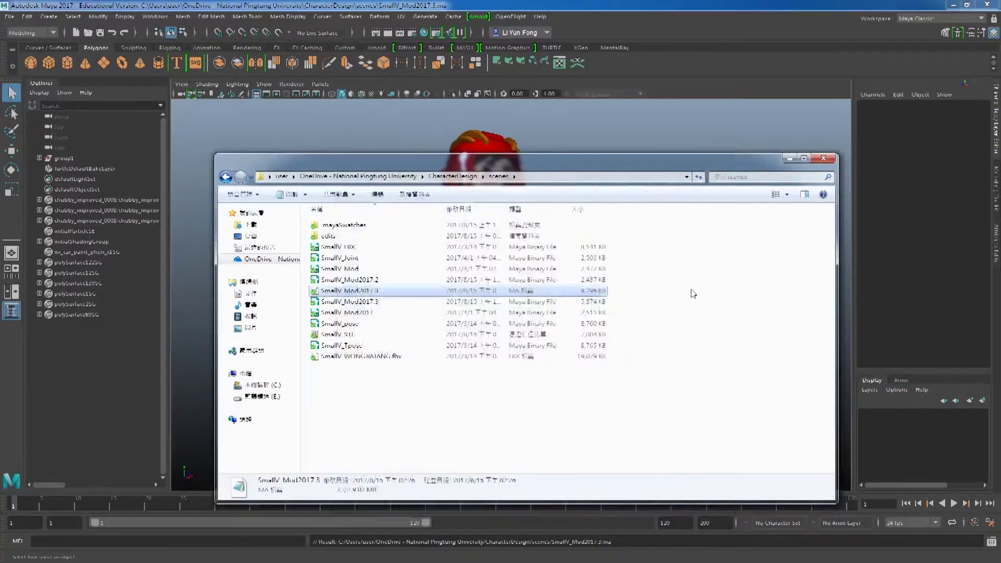
pyautogui.click(515, 430)
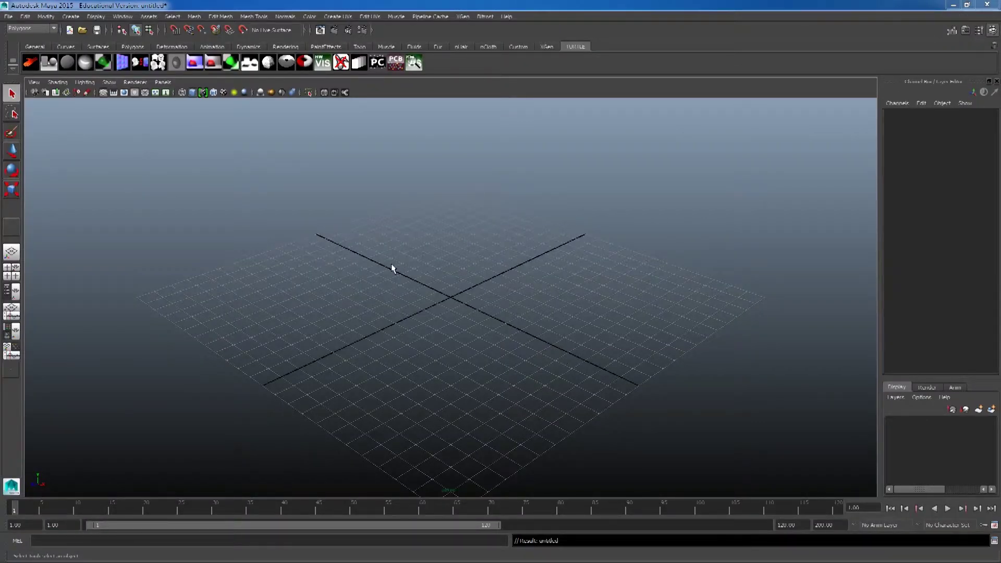
pyautogui.click(9, 16)
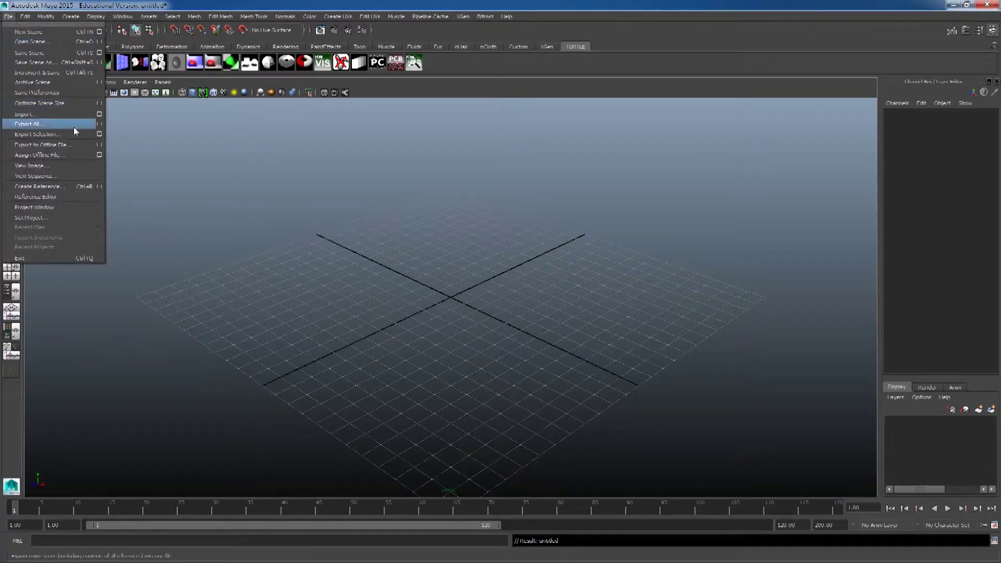
# Import SmallV_Mod2017.3.ma, dismiss the error, orbit to the front and marquee-select the character
pyautogui.click(64, 116)
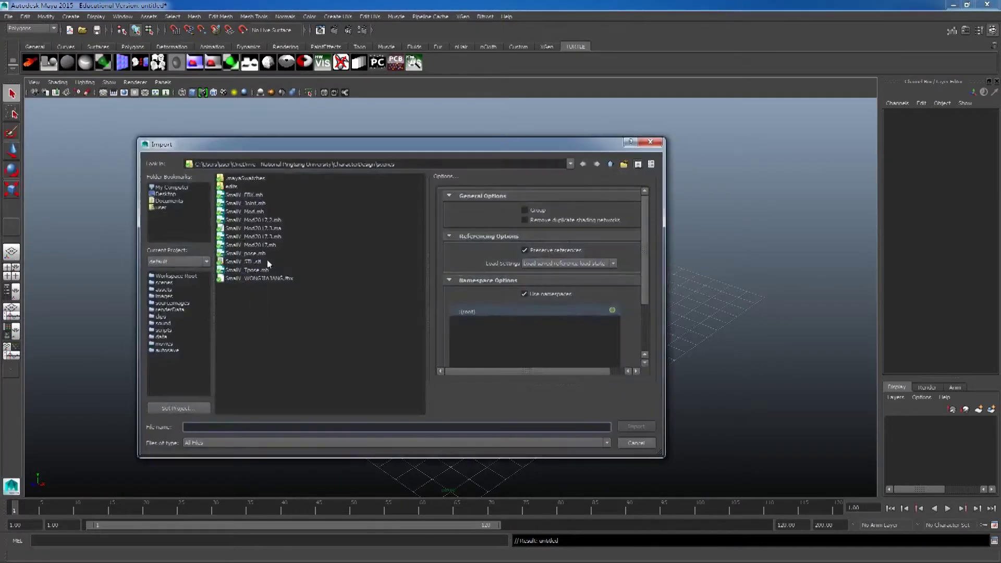
pyautogui.click(259, 229)
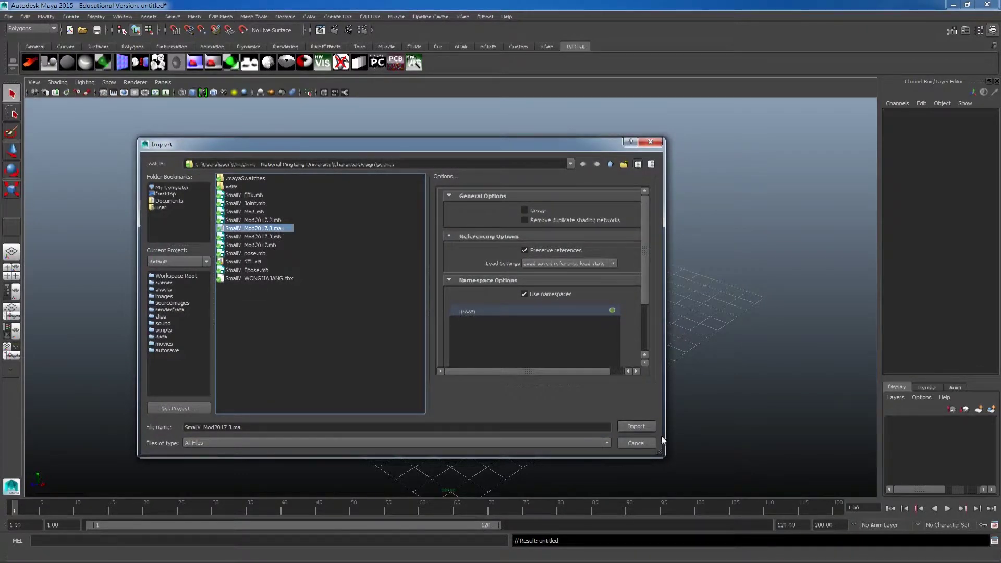
pyautogui.click(649, 426)
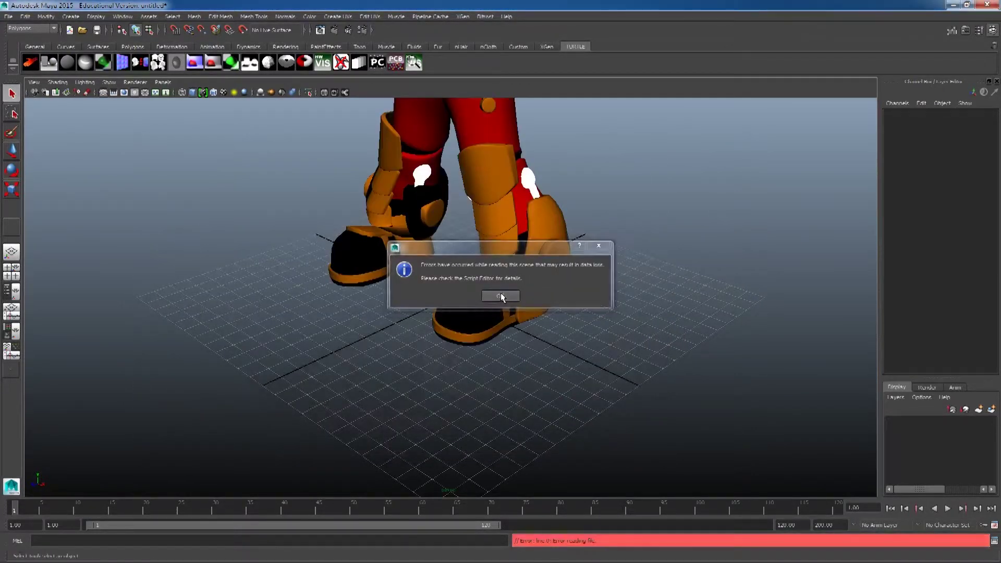
pyautogui.click(500, 296)
pyautogui.keyDown('alt'); pyautogui.moveTo(462, 286); pyautogui.dragTo(497, 331); pyautogui.keyUp('alt')
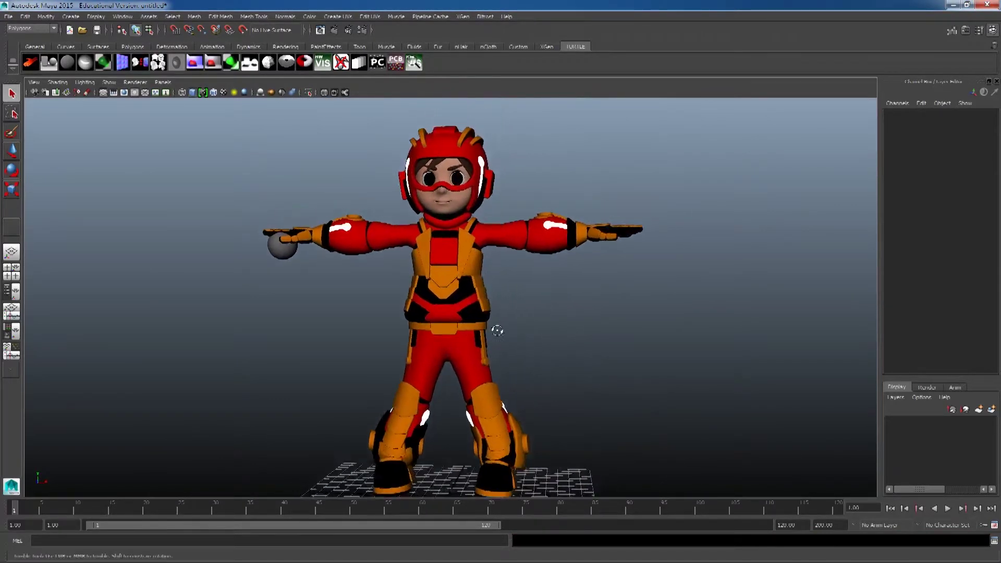
pyautogui.keyDown('alt'); pyautogui.moveTo(497, 331); pyautogui.dragTo(511, 313); pyautogui.keyUp('alt')
pyautogui.moveTo(186, 120)
pyautogui.mouseDown()
pyautogui.moveTo(683, 513)
pyautogui.moveTo(715, 506)
pyautogui.mouseUp()
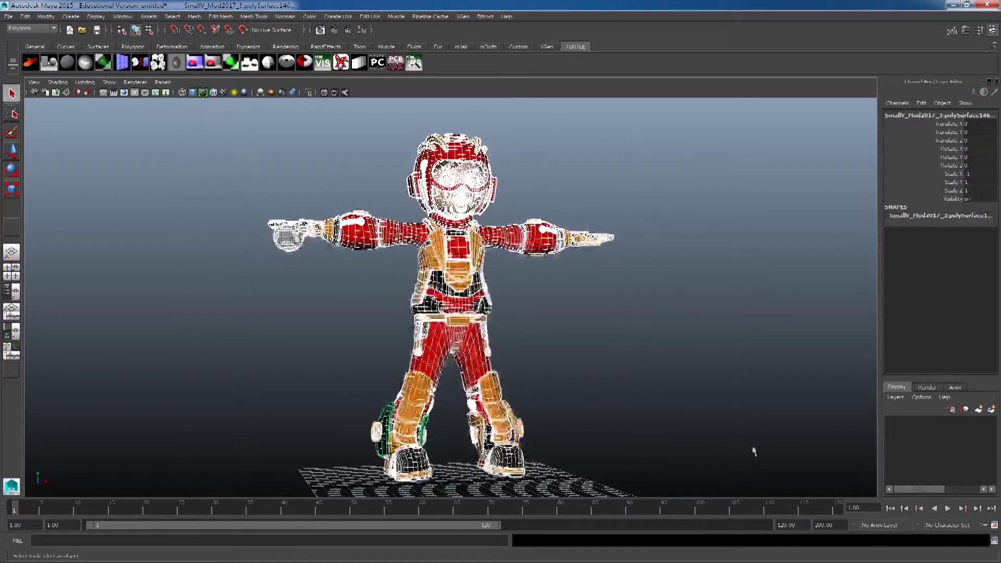
# Check the Export Selection file type list for a vrml2 format and, finding none, close the options unchanged
pyautogui.click(9, 17)
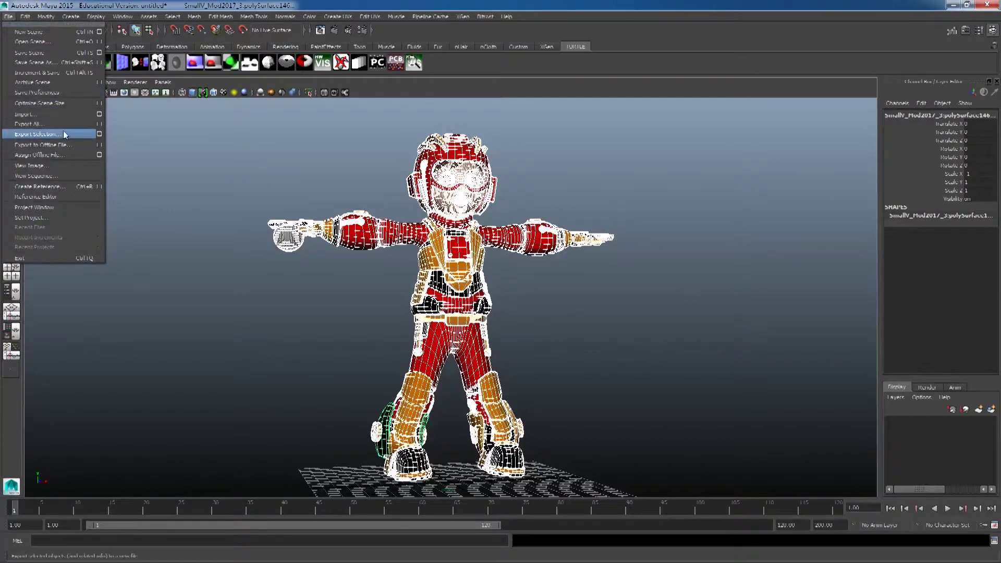
pyautogui.click(100, 134)
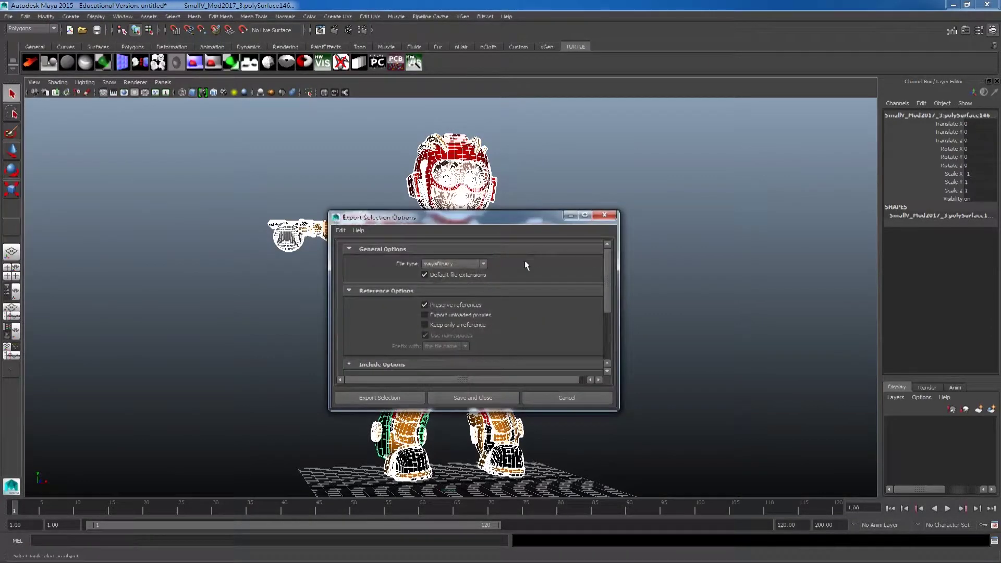
pyautogui.click(483, 264)
pyautogui.scroll(-2, 452, 295)
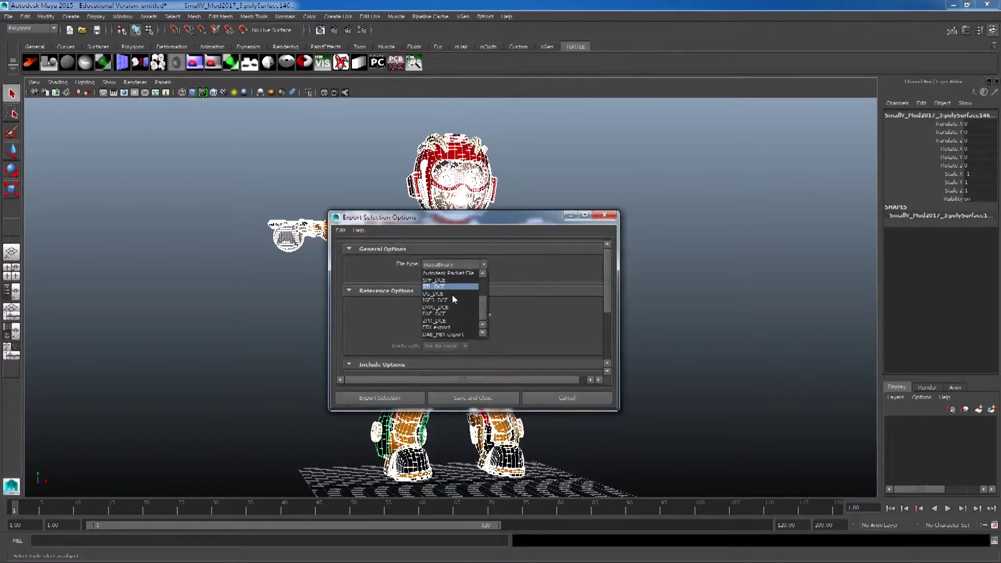
pyautogui.click(555, 282)
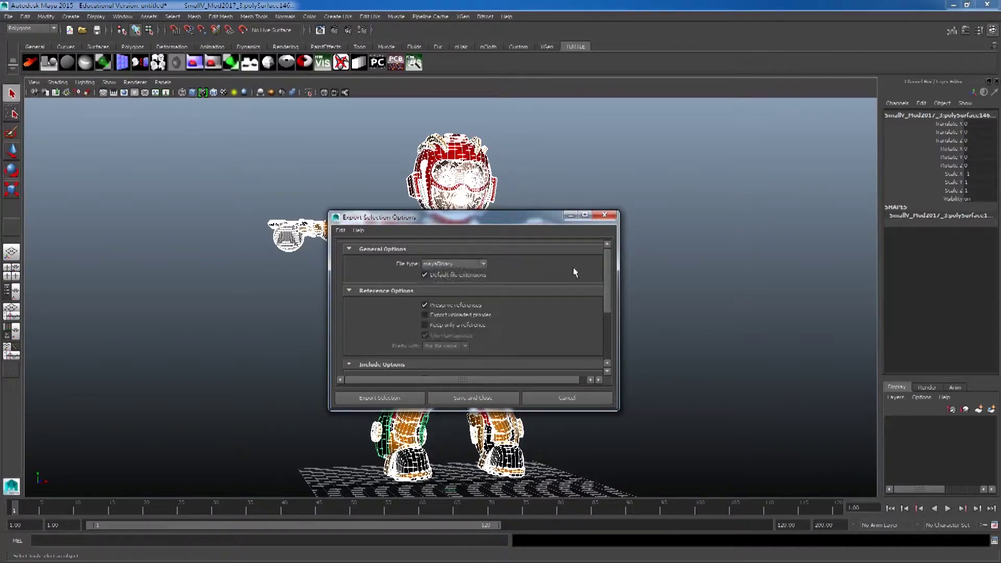
pyautogui.click(605, 215)
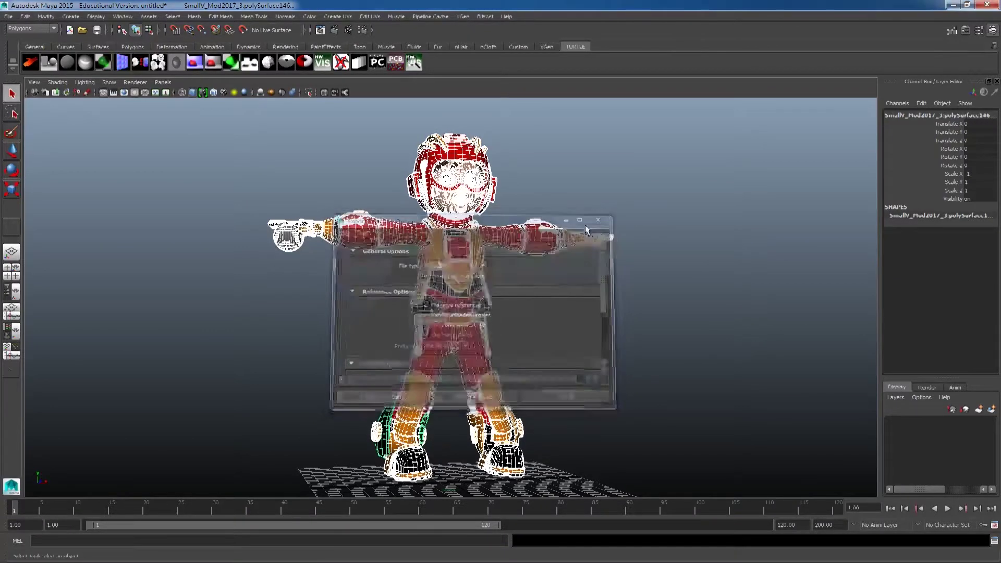
# In the Plug-in Manager, mark vrml2Export.mll as Loaded and Auto load
pyautogui.click(123, 16)
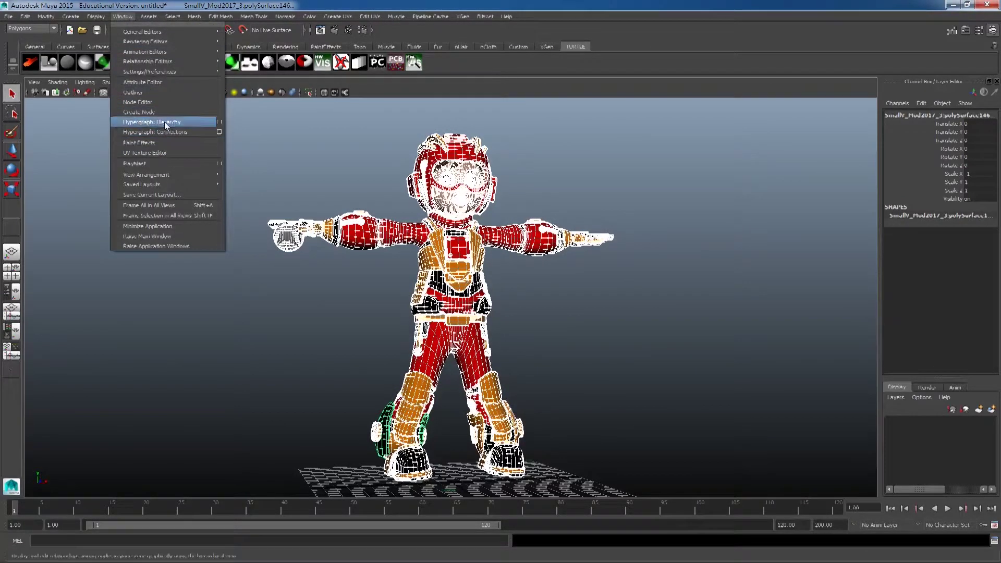
pyautogui.moveTo(150, 71)
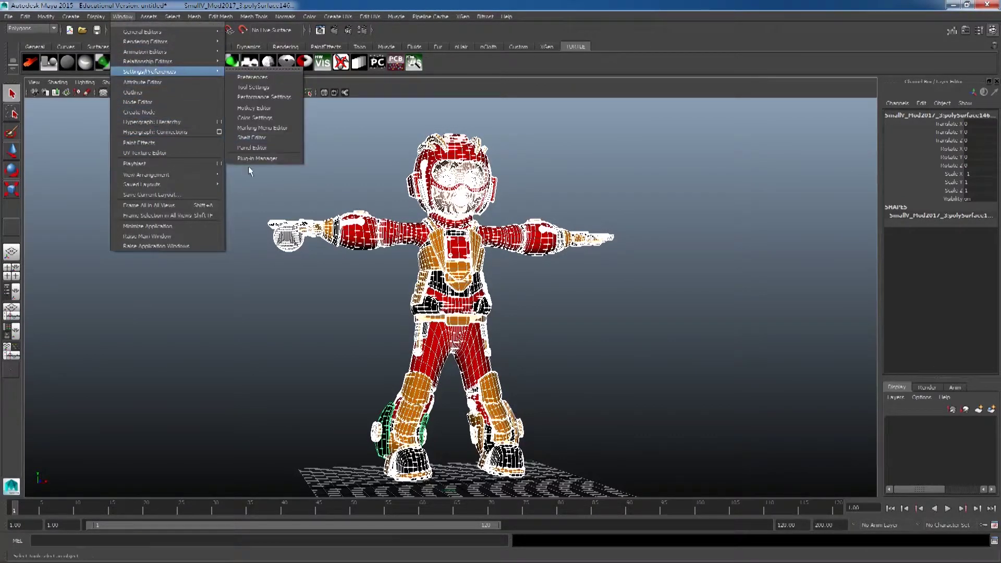
pyautogui.click(282, 158)
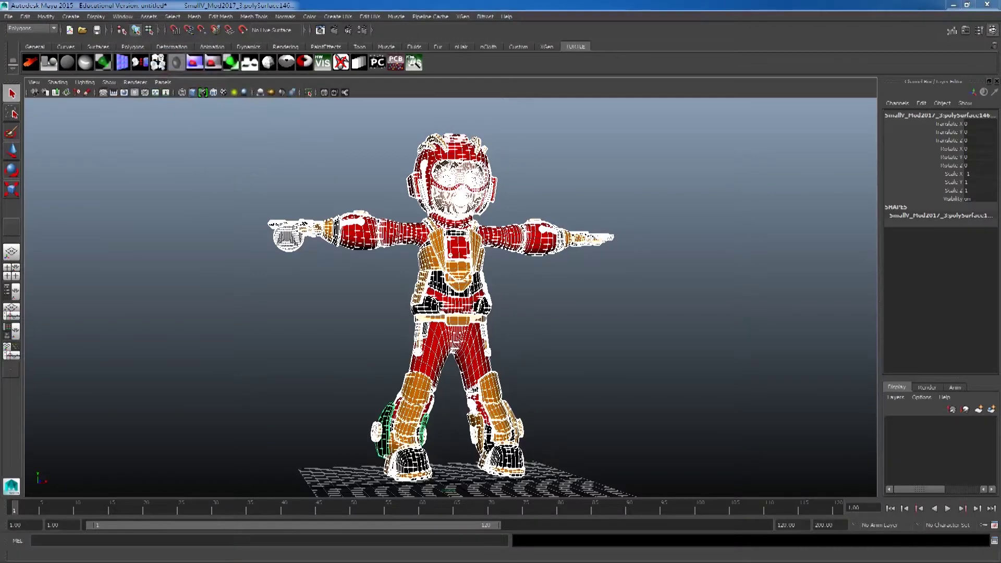
pyautogui.scroll(-5, 588, 303)
pyautogui.scroll(-5, 588, 302)
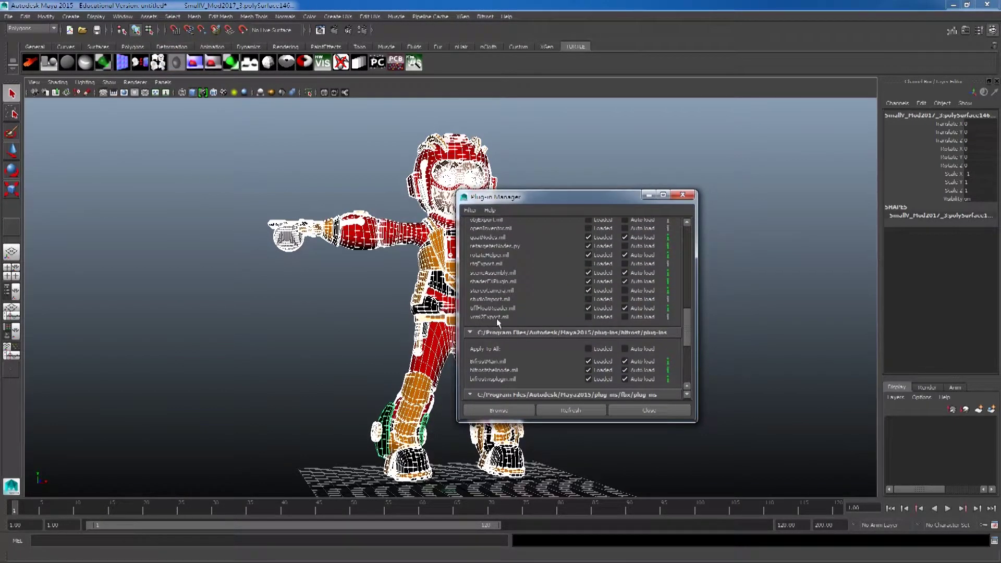
pyautogui.click(588, 317)
pyautogui.click(643, 317)
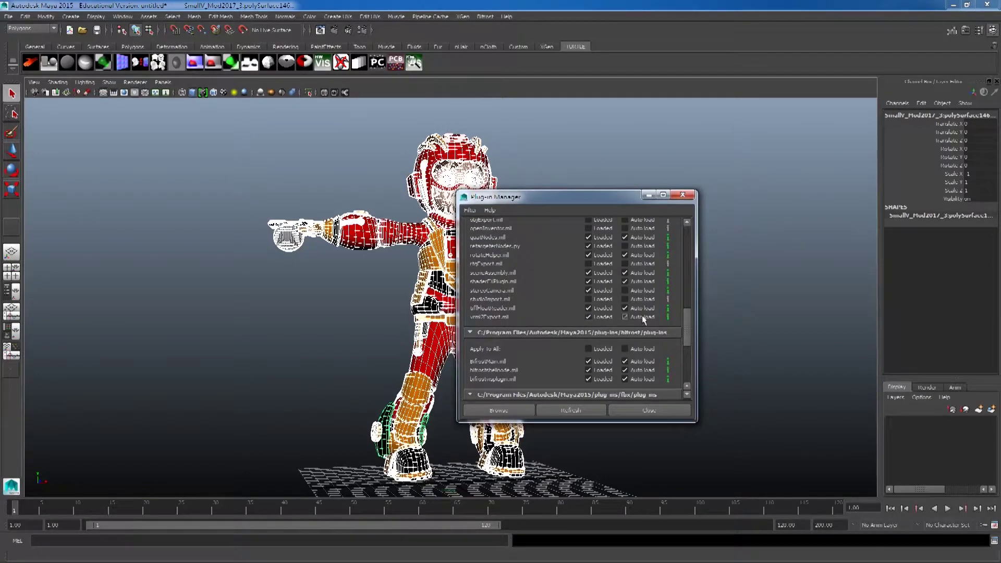
pyautogui.click(683, 195)
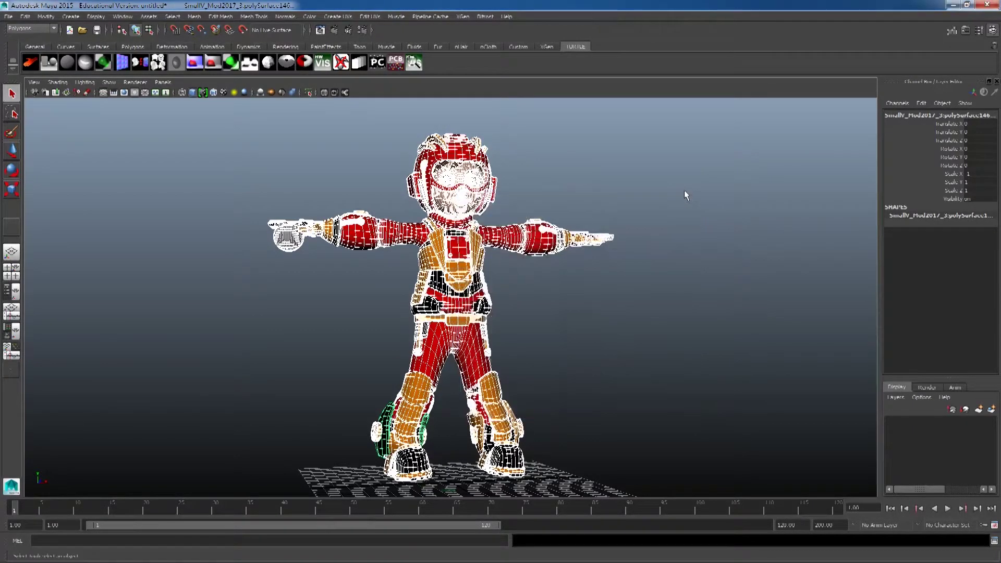
# Set the Export Selection file type to vrml2
pyautogui.click(8, 16)
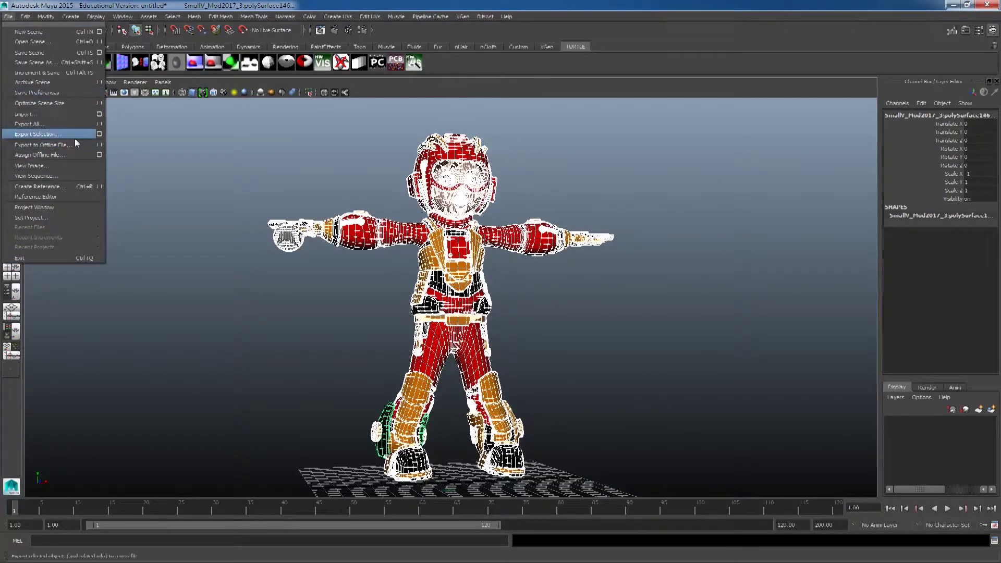
pyautogui.click(99, 134)
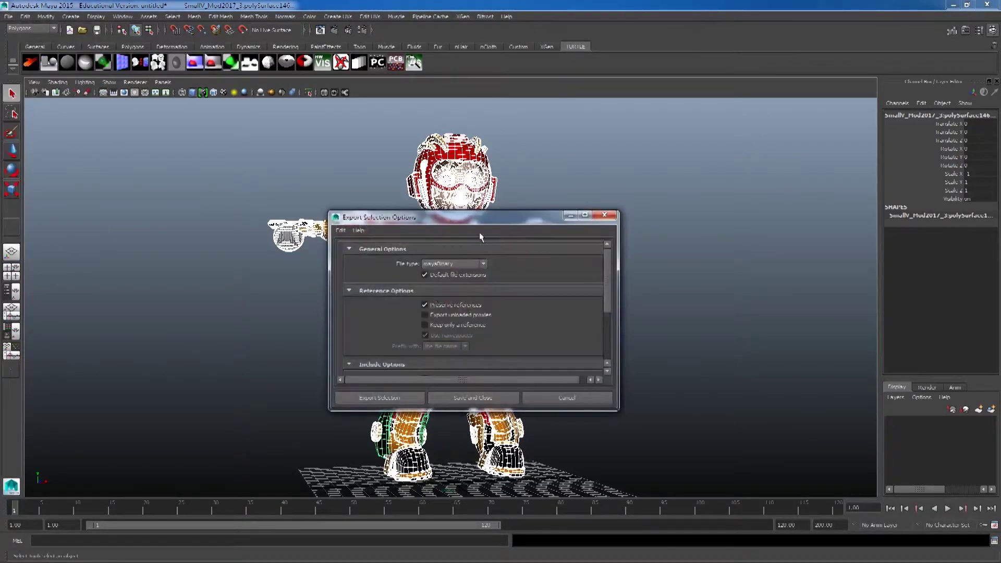
pyautogui.click(465, 265)
pyautogui.scroll(-1, 462, 316)
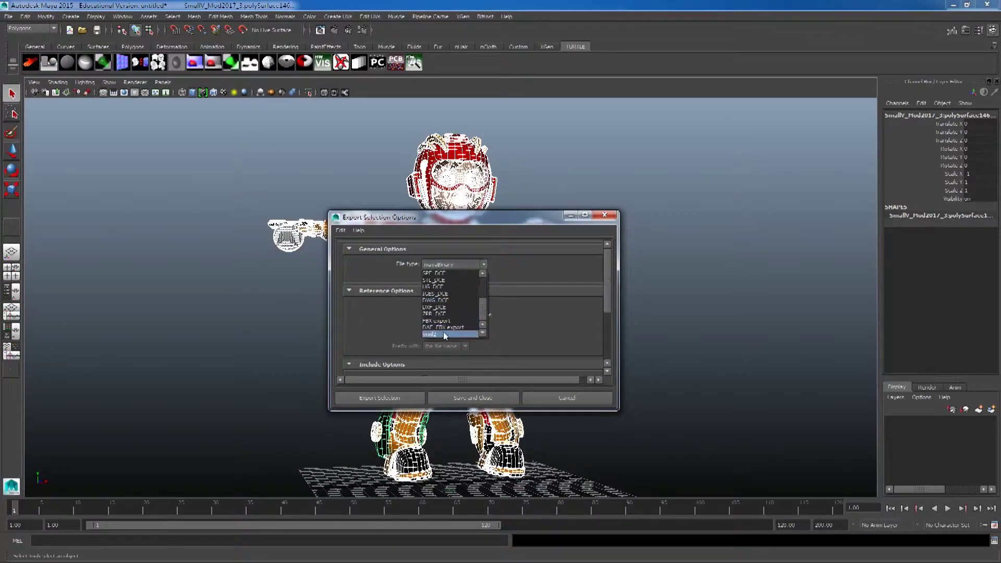
pyautogui.click(428, 335)
pyautogui.moveTo(479, 212)
pyautogui.mouseDown()
pyautogui.moveTo(529, 216)
pyautogui.moveTo(540, 131)
pyautogui.mouseUp()
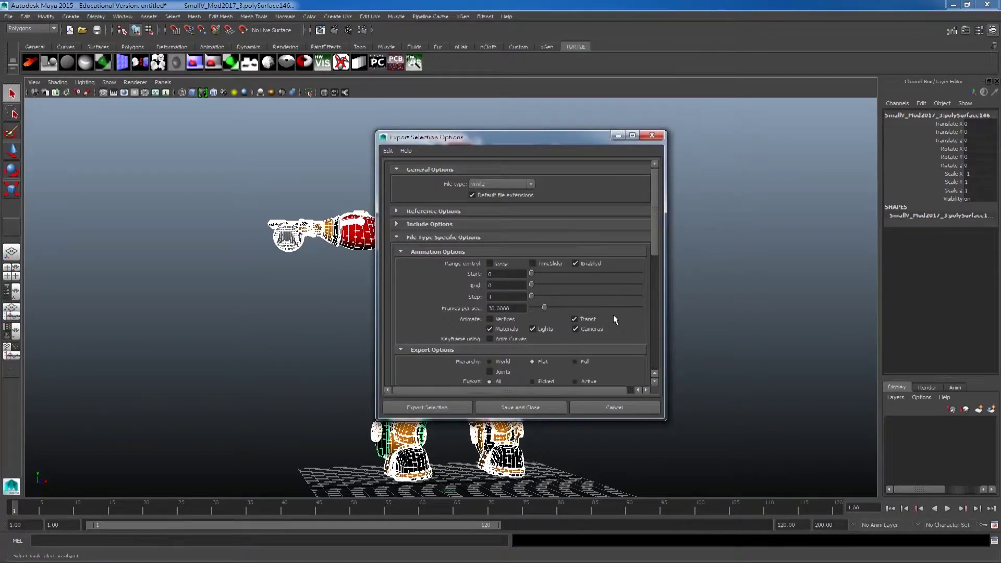
# Export the selected character as SmallV into the scenes folder
pyautogui.click(417, 412)
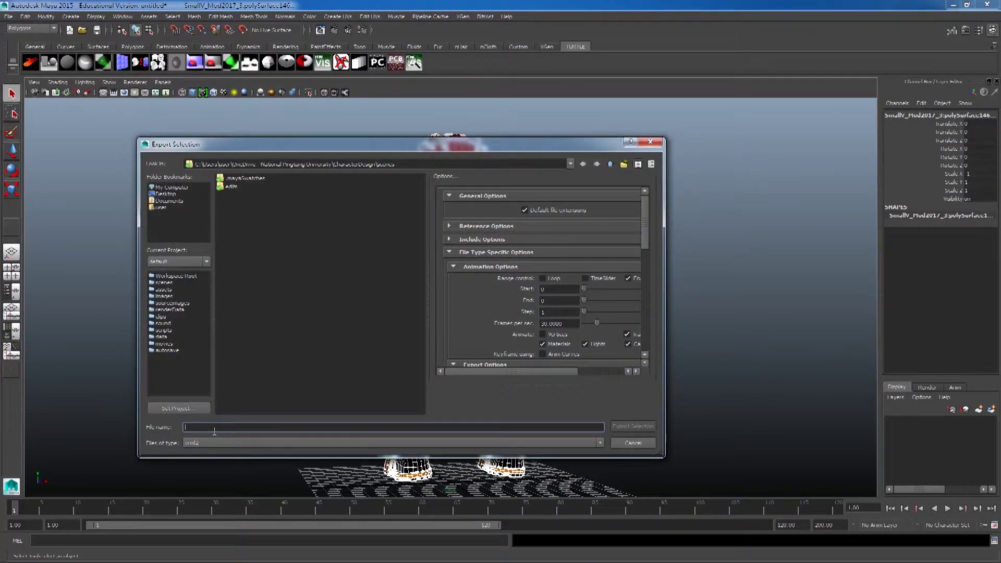
pyautogui.write('SmallV')
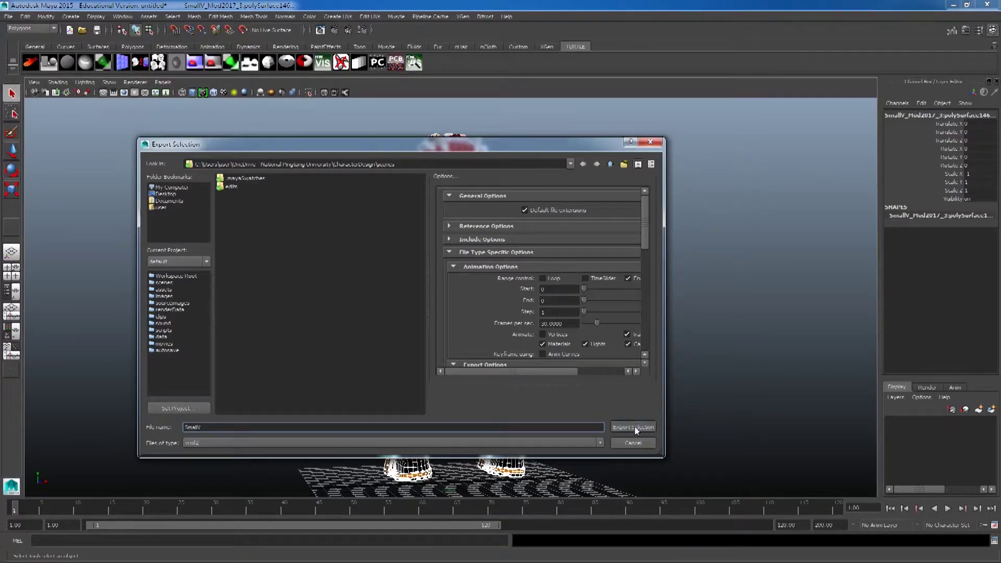
pyautogui.click(634, 427)
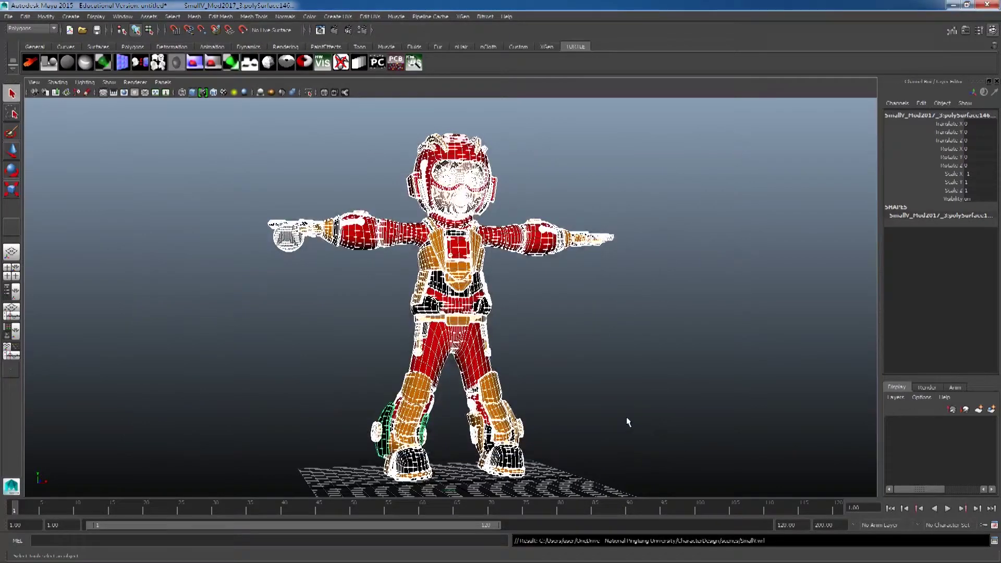
pyautogui.press('super+e')
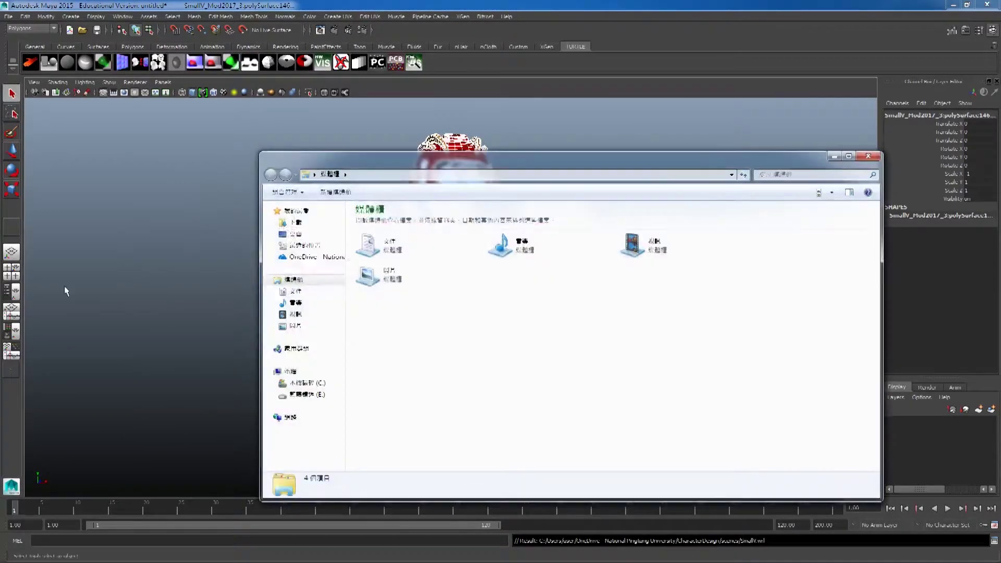
pyautogui.click(320, 262)
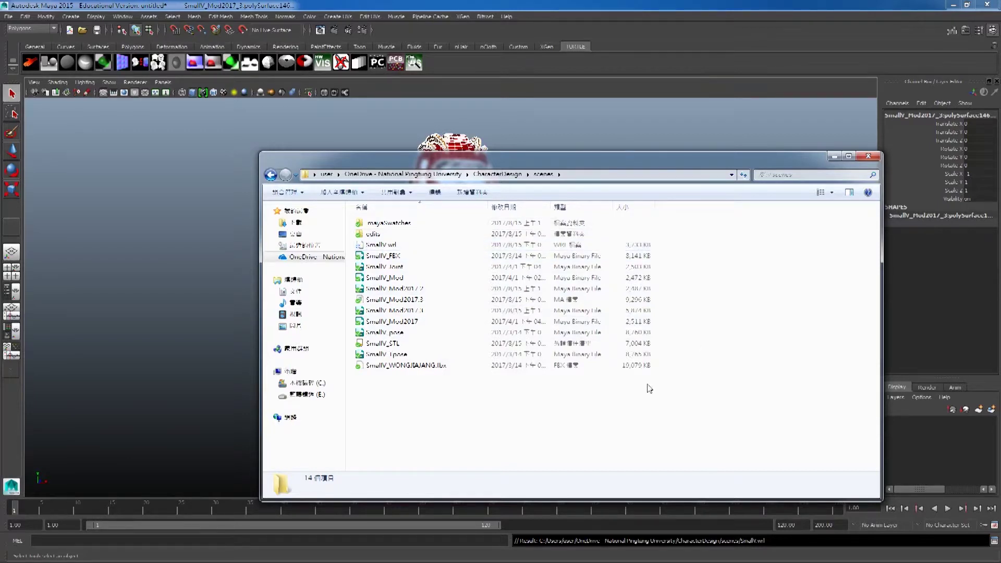
pyautogui.click(396, 245)
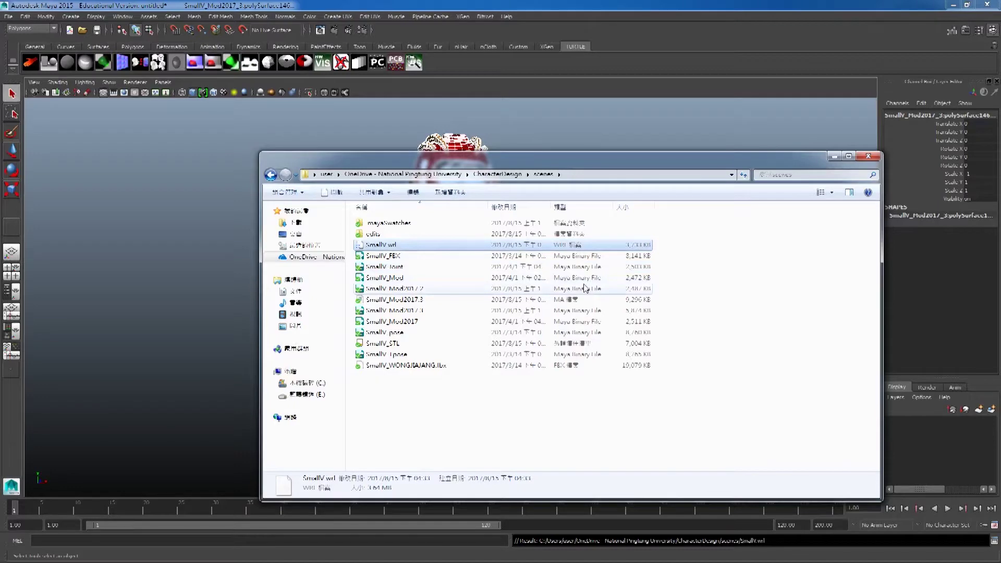
pyautogui.moveTo(586, 158)
pyautogui.mouseDown()
pyautogui.moveTo(599, 220)
pyautogui.moveTo(580, 187)
pyautogui.mouseUp()
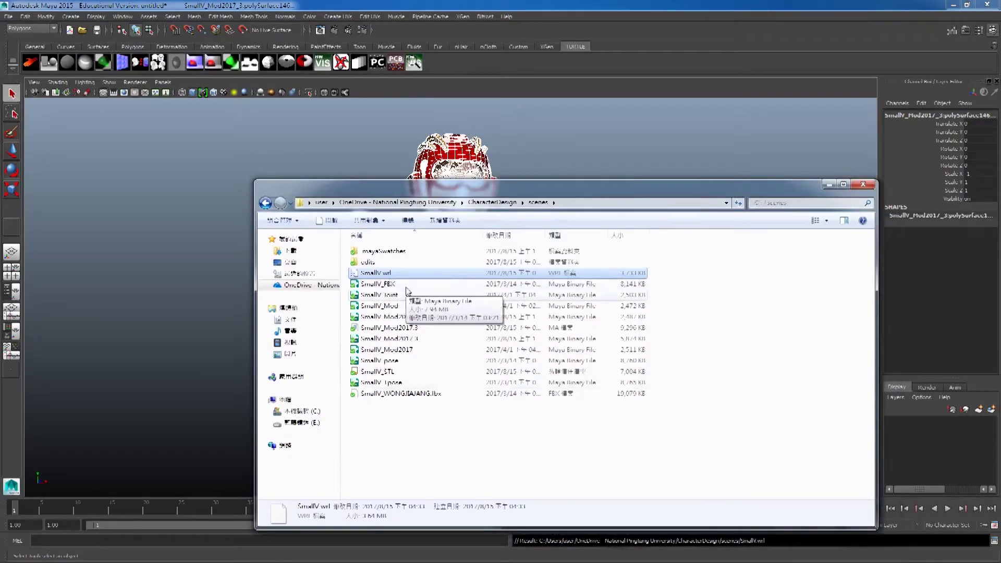
pyautogui.click(390, 274)
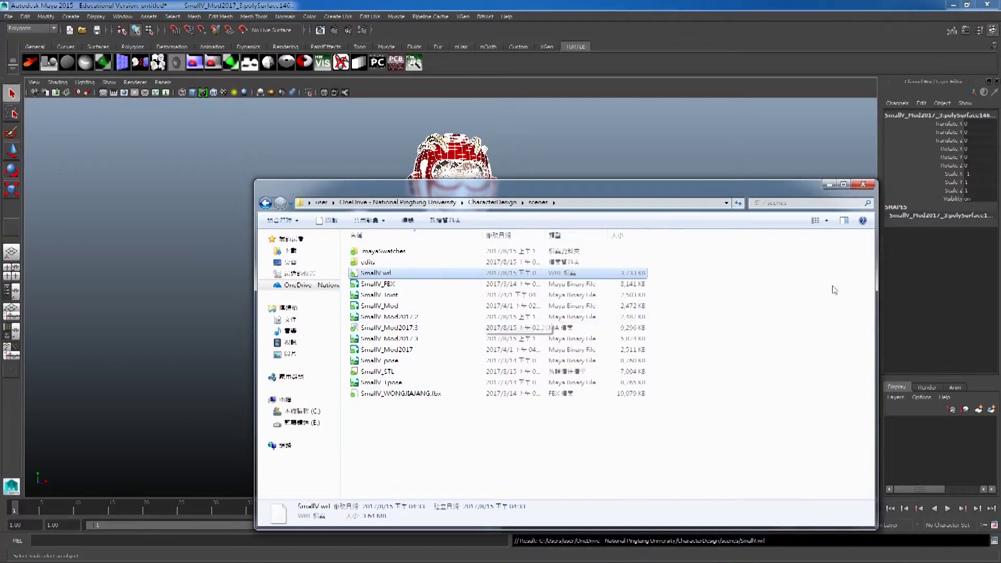
pyautogui.click(829, 184)
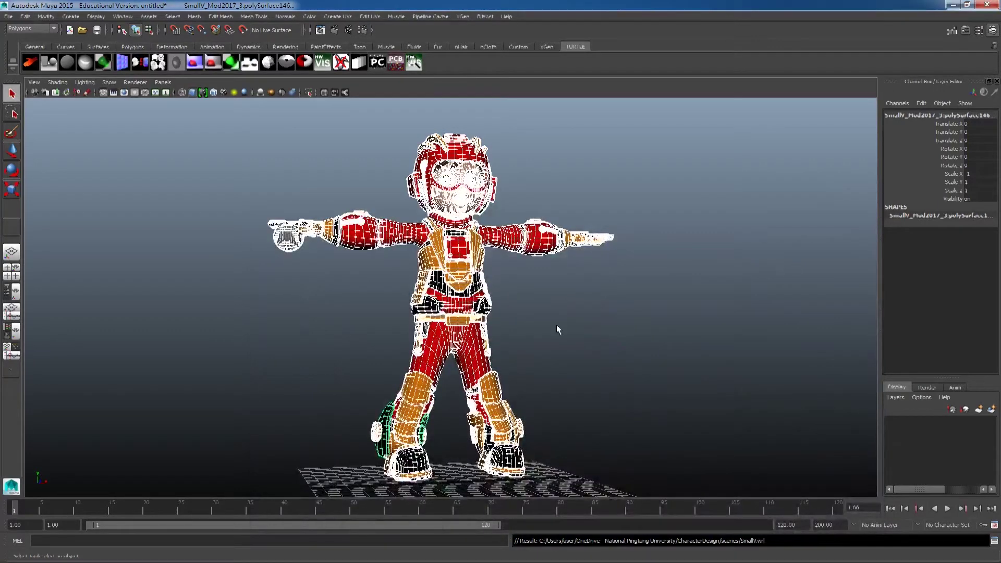